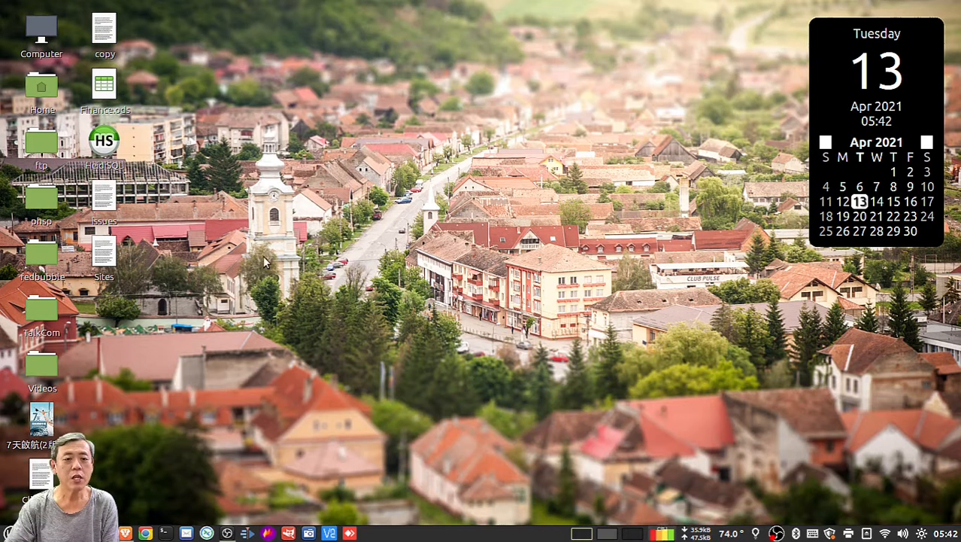
# Switch to the JotForm page in the Brave browser and start creating a new form from a template.
pyautogui.click(125, 532)
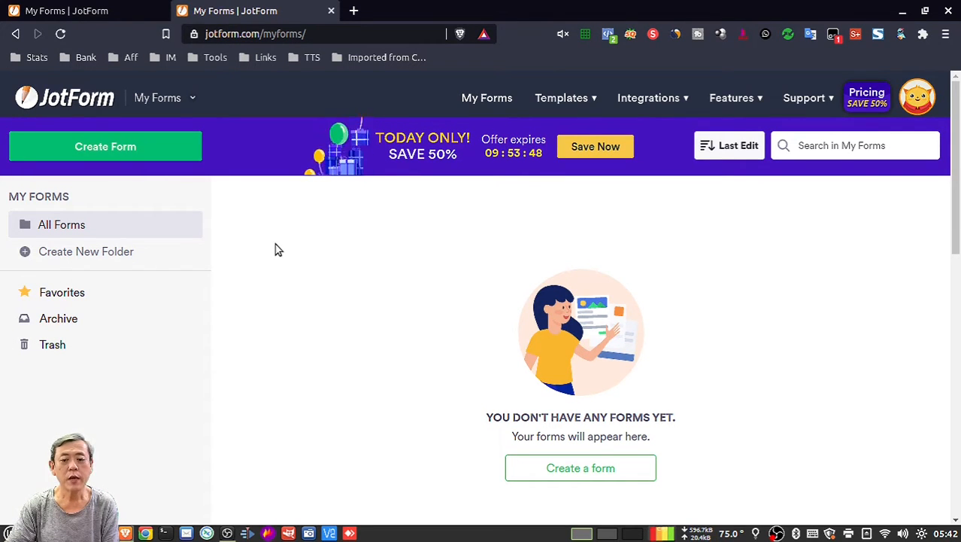
pyautogui.click(595, 470)
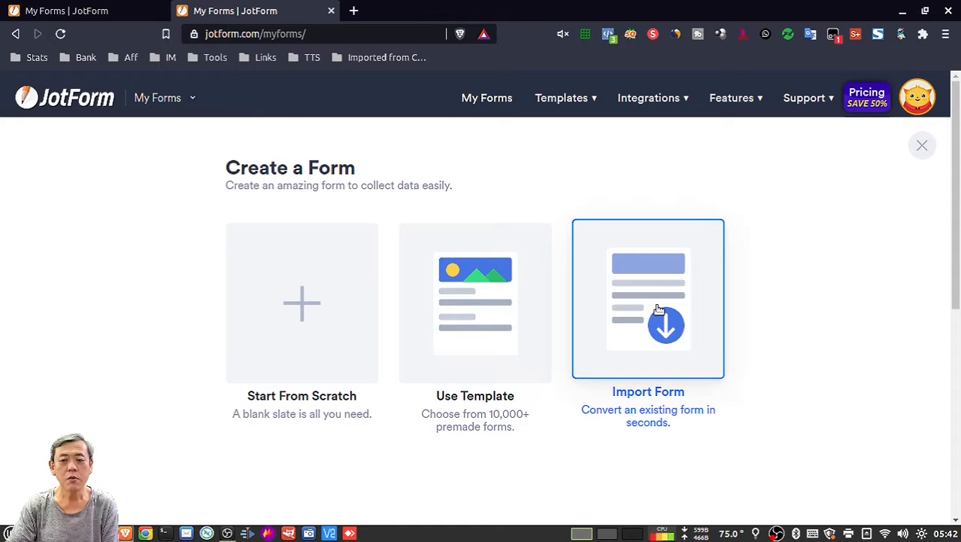
pyautogui.click(646, 331)
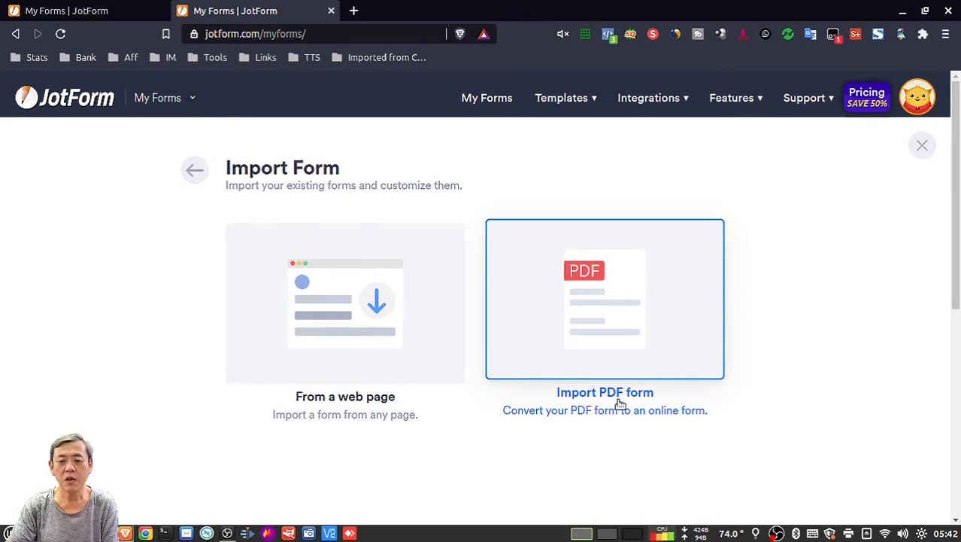
pyautogui.click(195, 172)
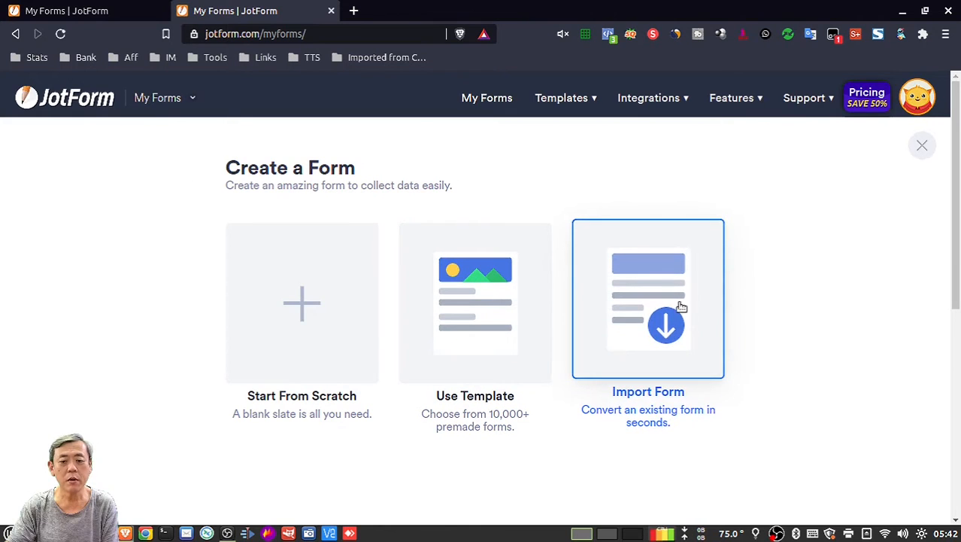
pyautogui.click(459, 302)
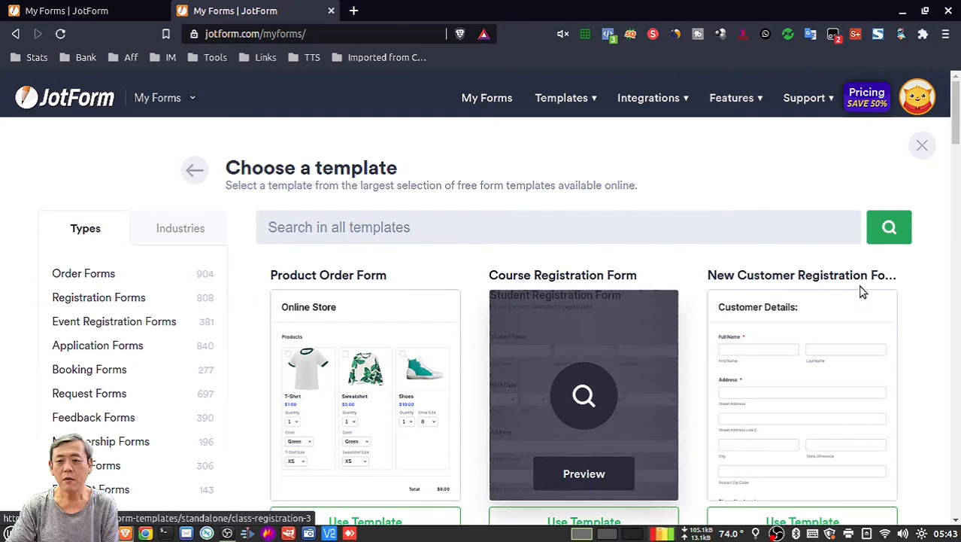
# Browse the form template categories and open a preview of the Course Registration Form template.
pyautogui.scroll(-3, 929, 310)
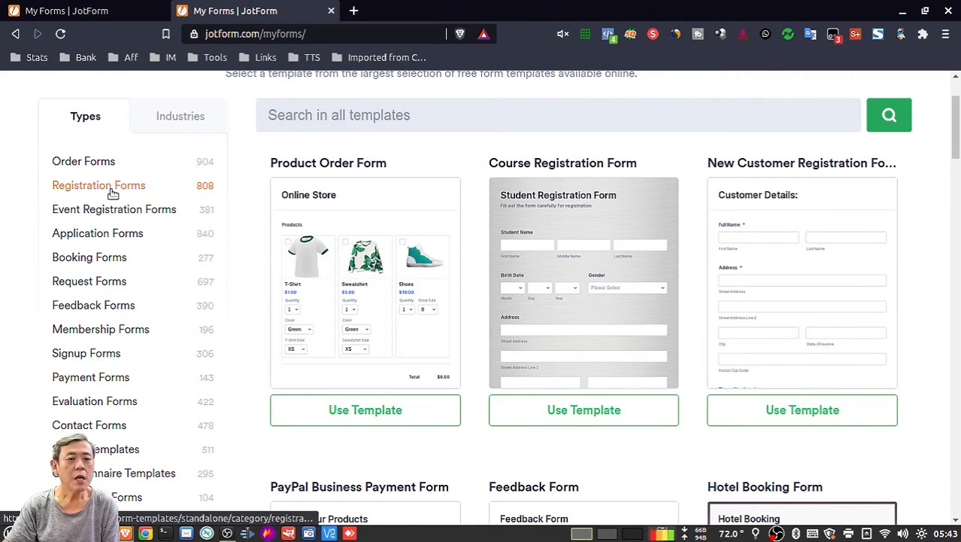
pyautogui.scroll(1, 112, 229)
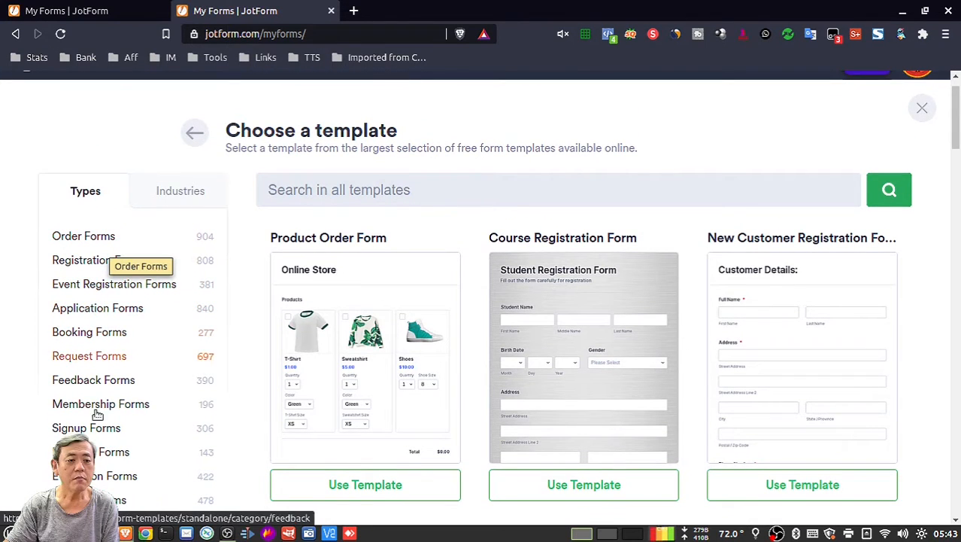
pyautogui.scroll(-2, 96, 444)
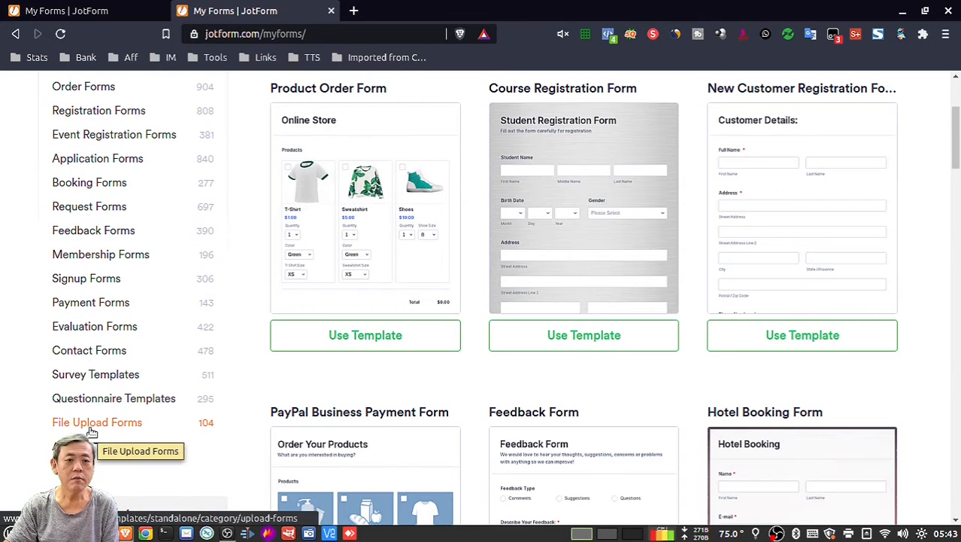
pyautogui.scroll(2, 98, 272)
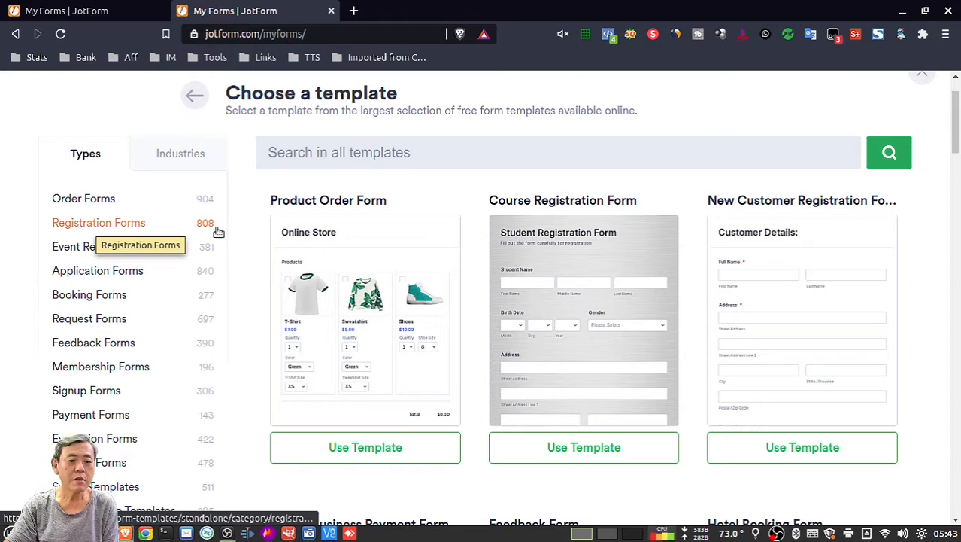
pyautogui.scroll(-1, 223, 305)
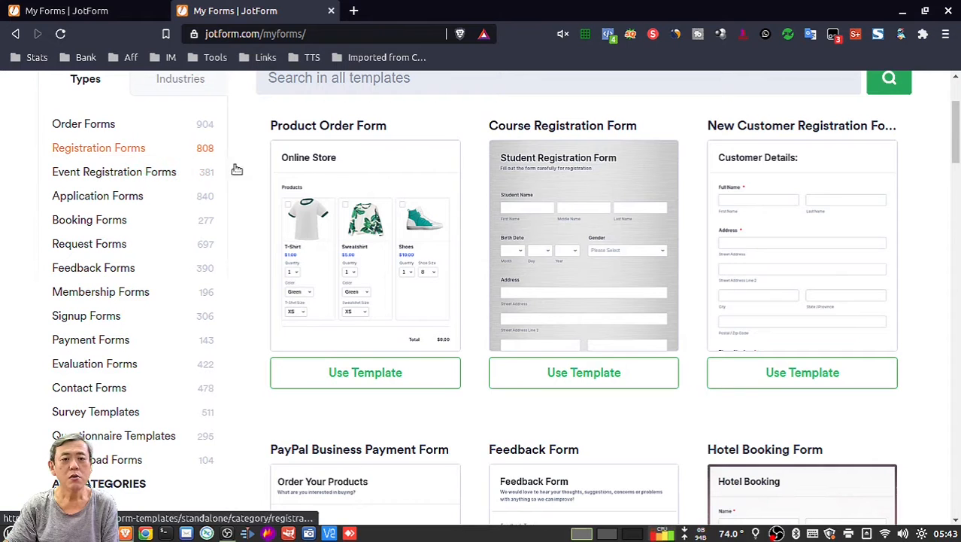
pyautogui.moveTo(565, 232)
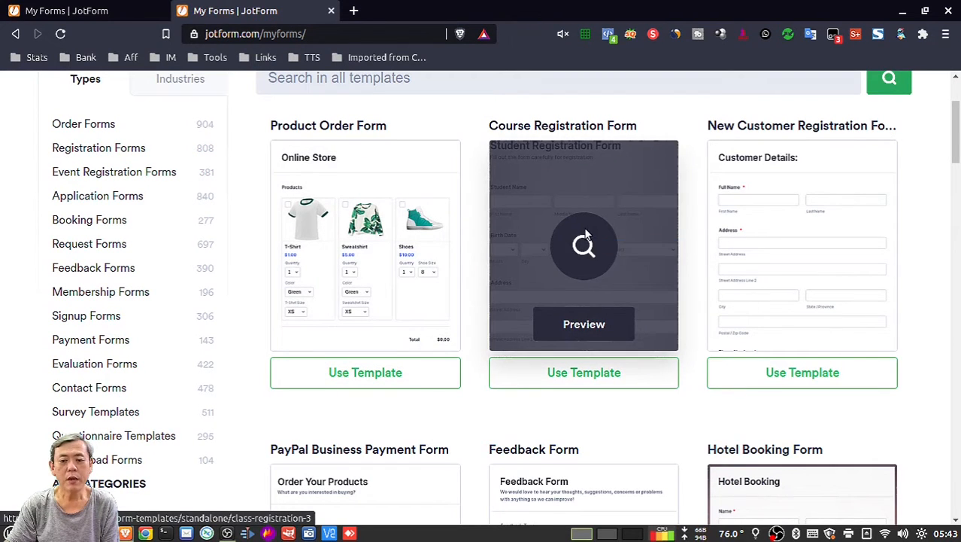
pyautogui.click(585, 239)
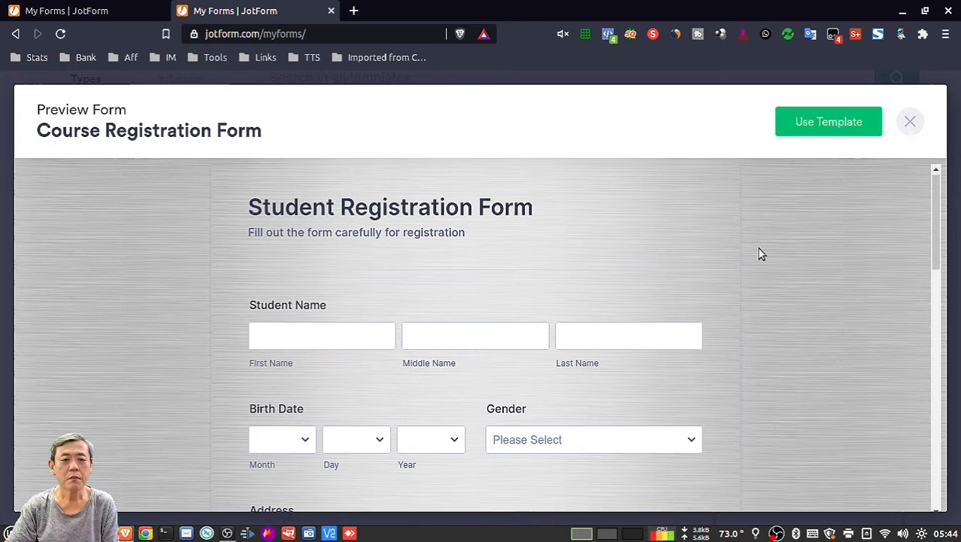
# Look through the previewed Course Registration Form and create the new form from this template.
pyautogui.scroll(-3, 758, 248)
pyautogui.scroll(-6, 735, 299)
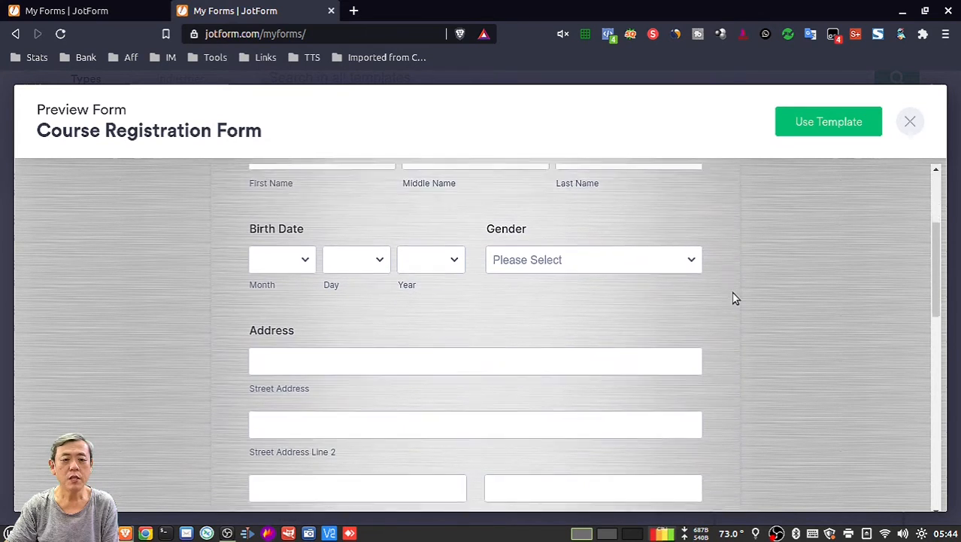
pyautogui.scroll(-4, 734, 299)
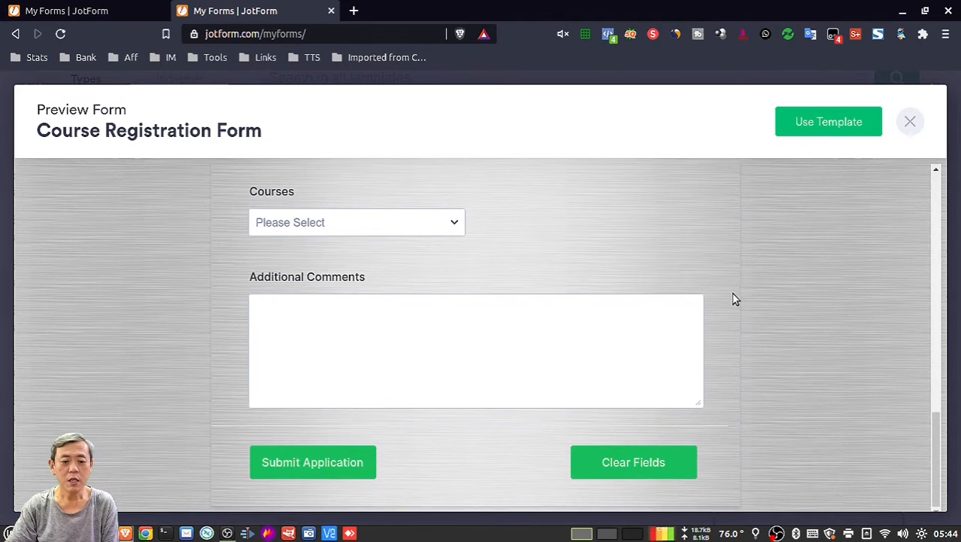
pyautogui.click(813, 129)
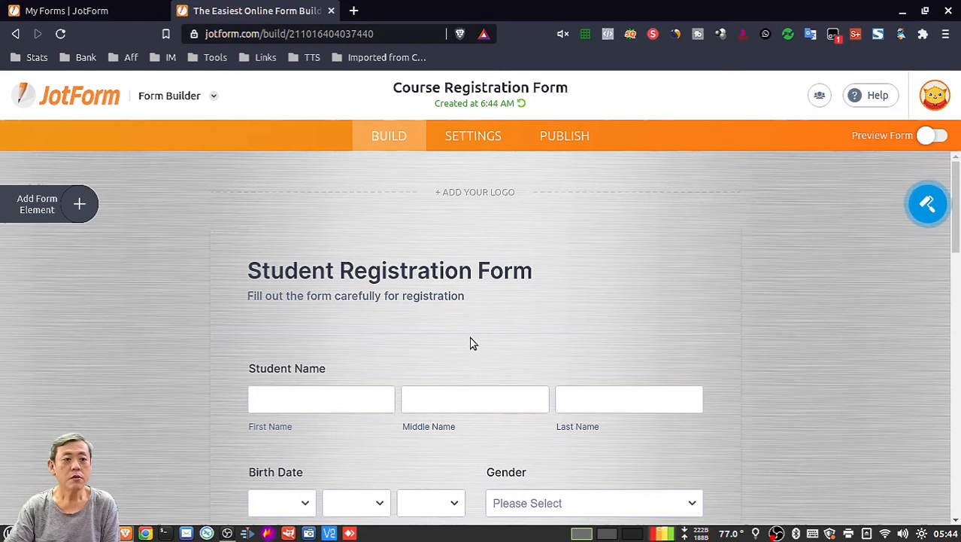
# Examine the fields of the new registration form, including the Address, Birth Date and Gender fields.
pyautogui.scroll(-5, 589, 303)
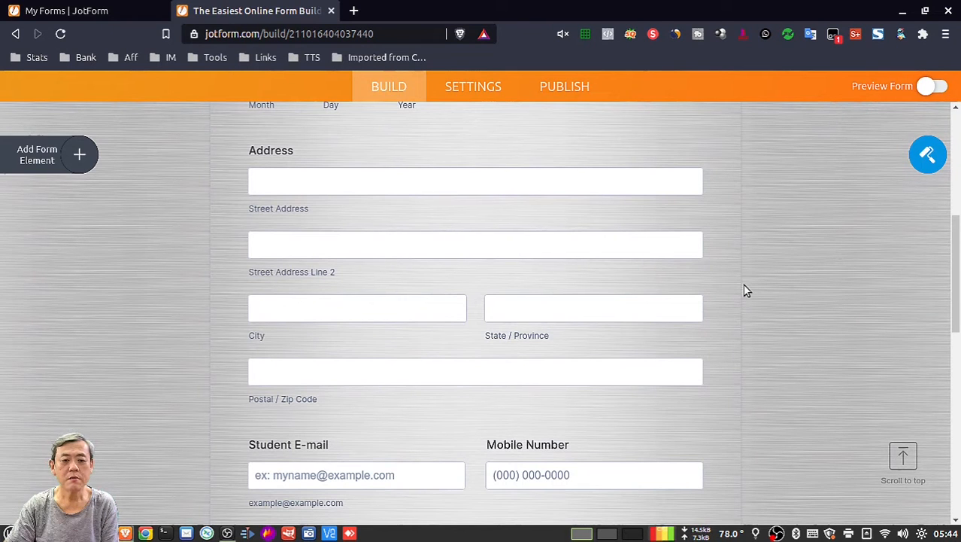
pyautogui.scroll(-6, 745, 290)
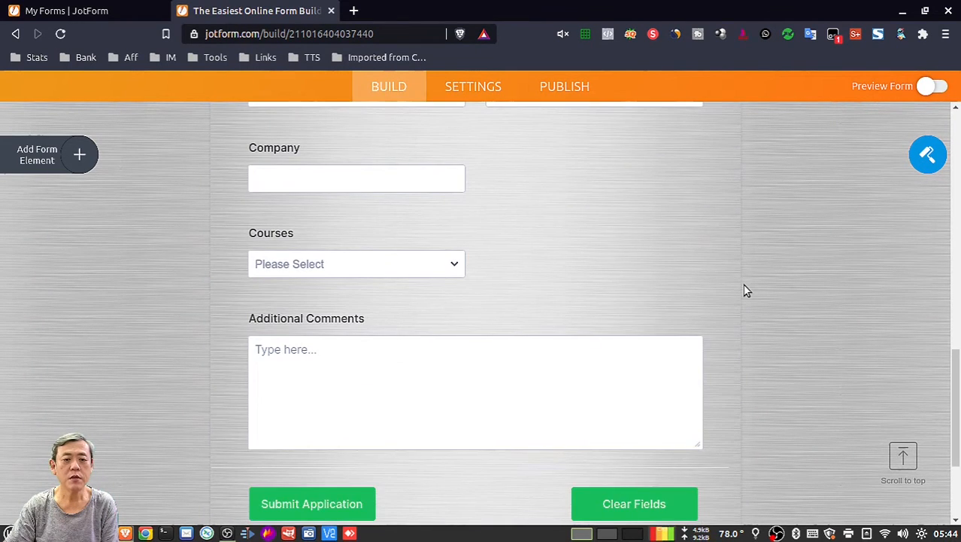
pyautogui.scroll(7, 745, 290)
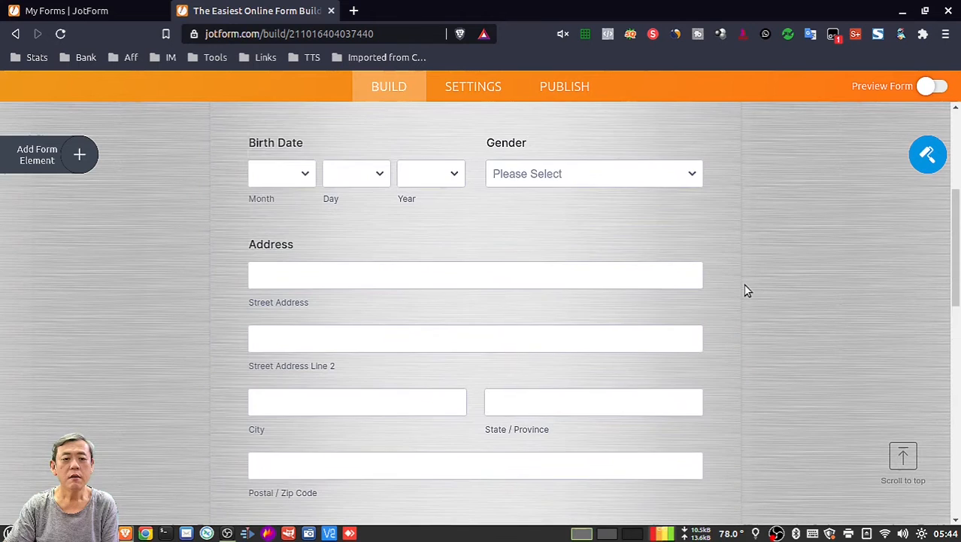
pyautogui.scroll(1, 551, 407)
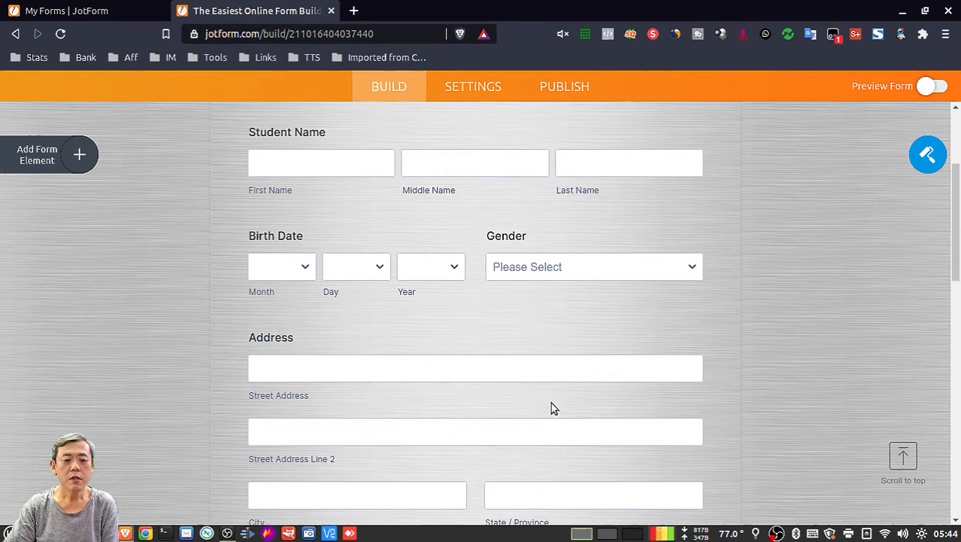
pyautogui.click(551, 407)
pyautogui.scroll(-1, 809, 362)
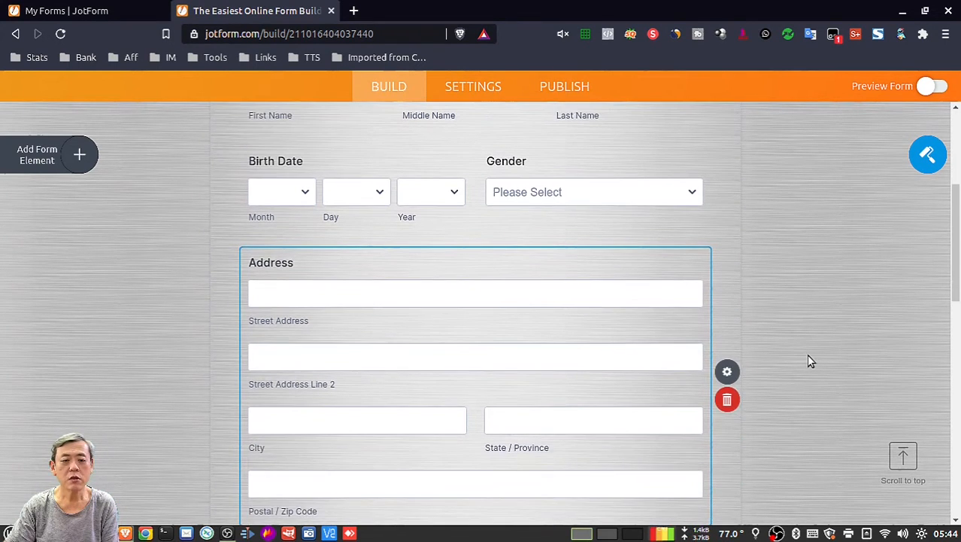
pyautogui.scroll(-1, 806, 361)
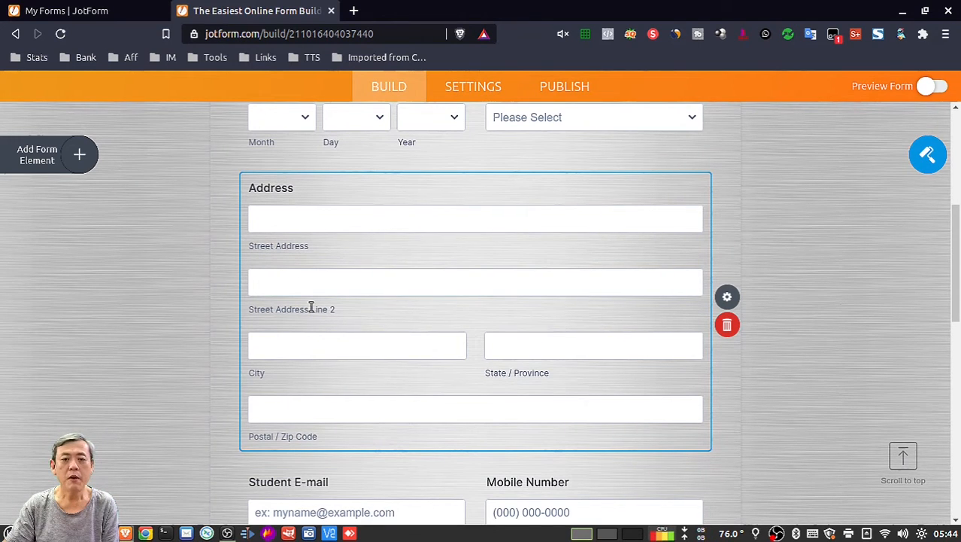
pyautogui.scroll(3, 824, 264)
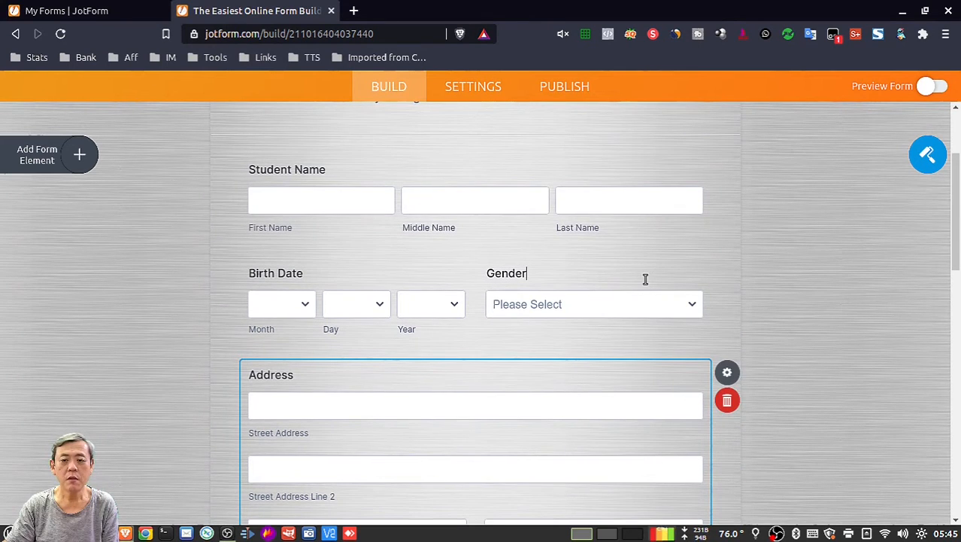
pyautogui.click(645, 279)
pyautogui.click(376, 273)
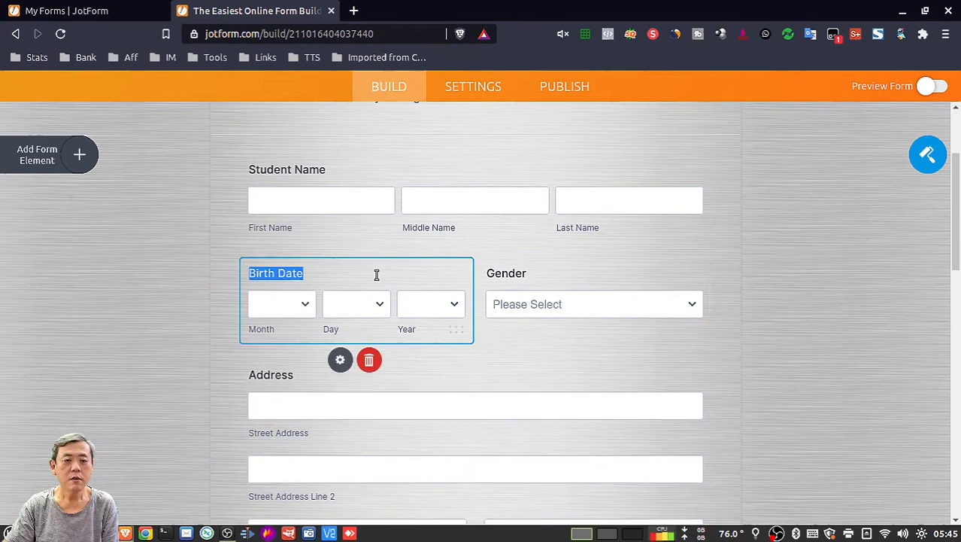
pyautogui.click(665, 275)
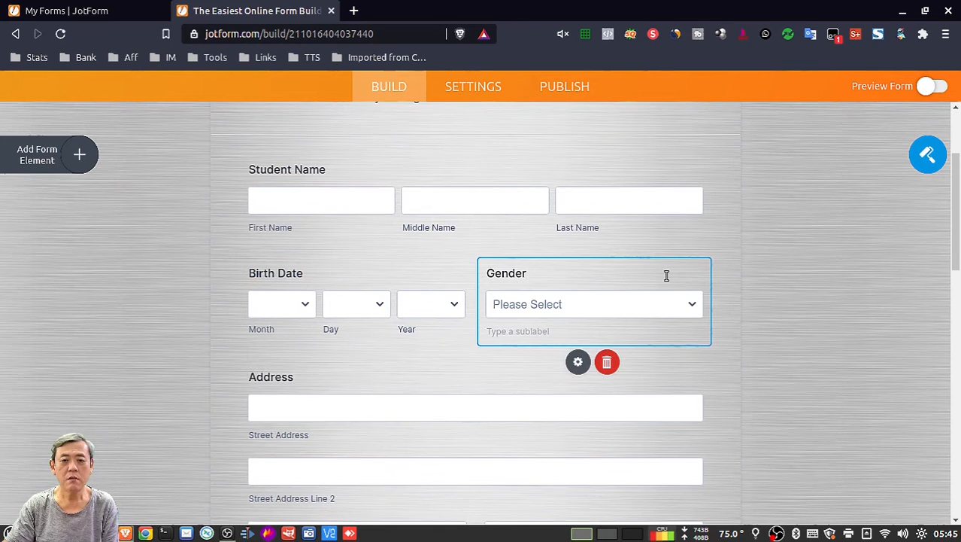
pyautogui.scroll(1, 560, 258)
# Open the field properties from the Student Name field and make the Gender dropdown a required question.
pyautogui.click(559, 250)
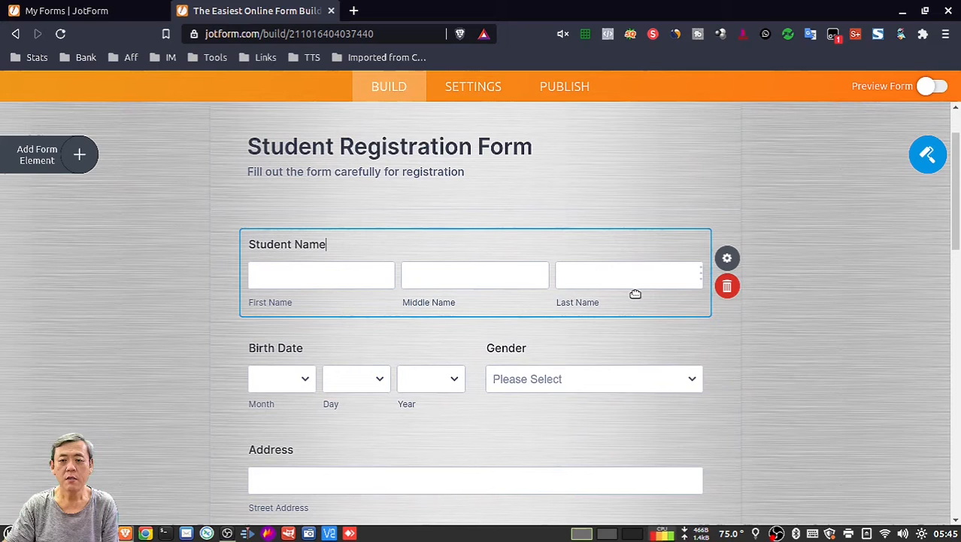
pyautogui.click(730, 258)
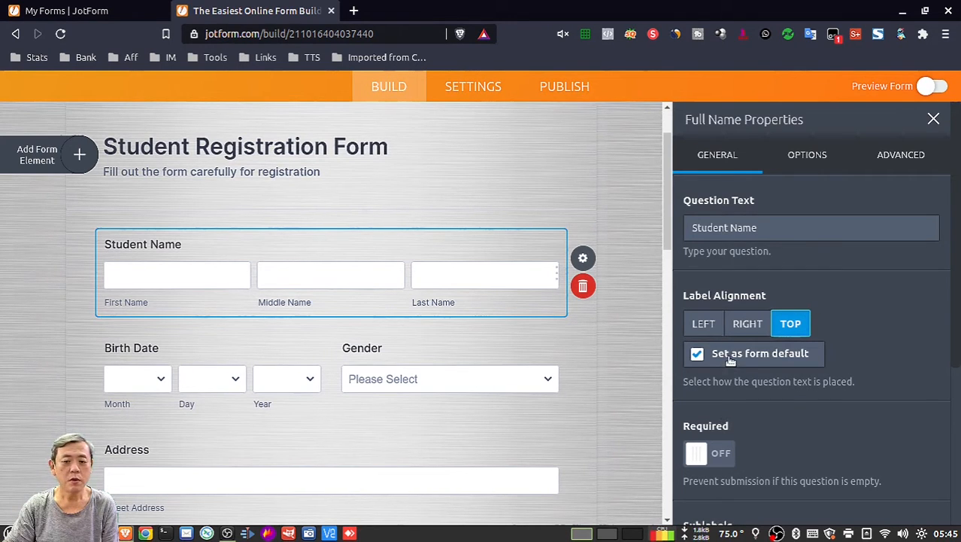
pyautogui.click(564, 393)
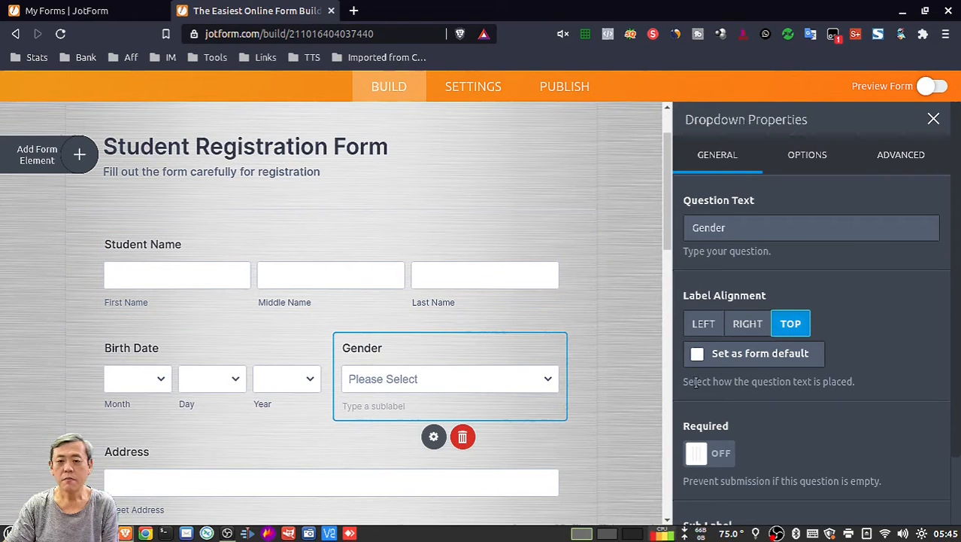
pyautogui.click(720, 455)
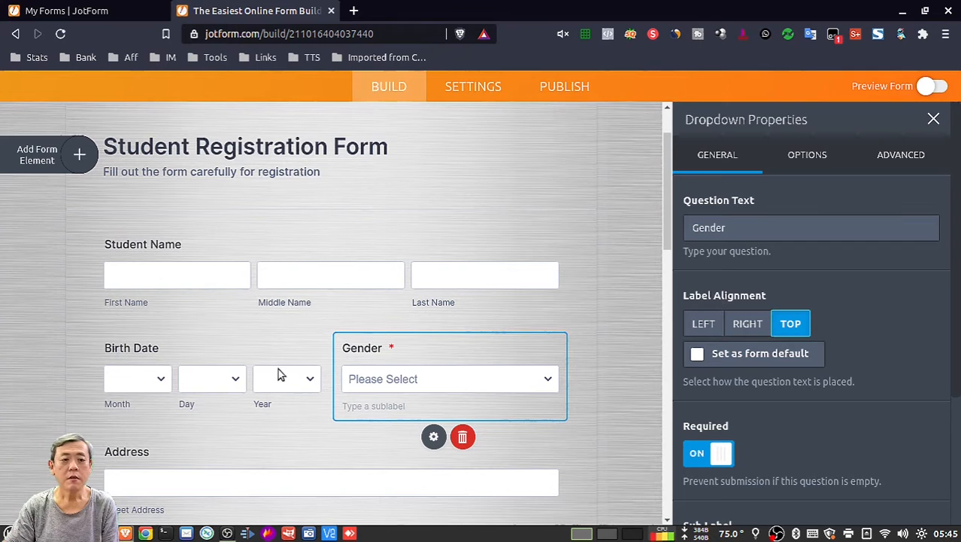
# Make the Student Name field required, review its remaining general properties and close them.
pyautogui.click(209, 258)
pyautogui.click(718, 453)
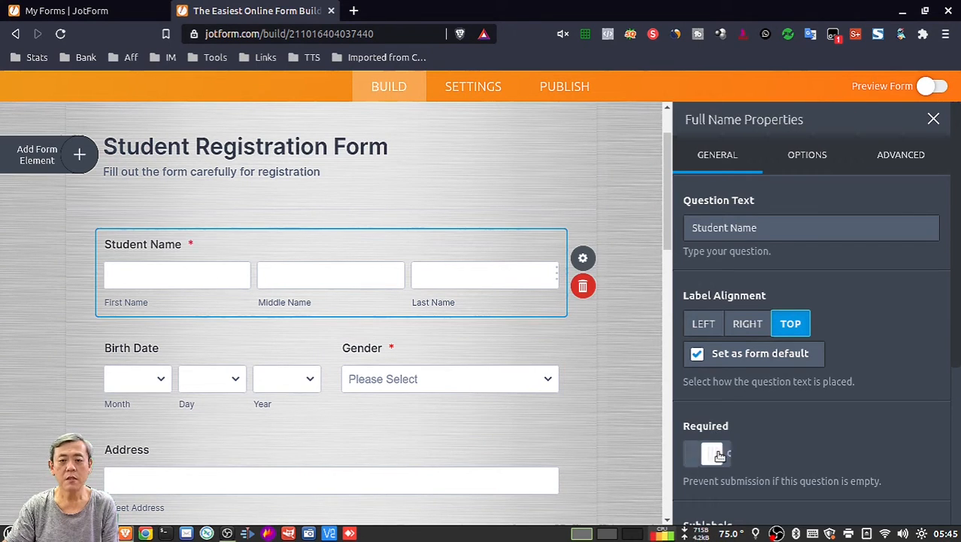
pyautogui.scroll(-2, 797, 435)
pyautogui.click(798, 429)
pyautogui.scroll(-3, 798, 431)
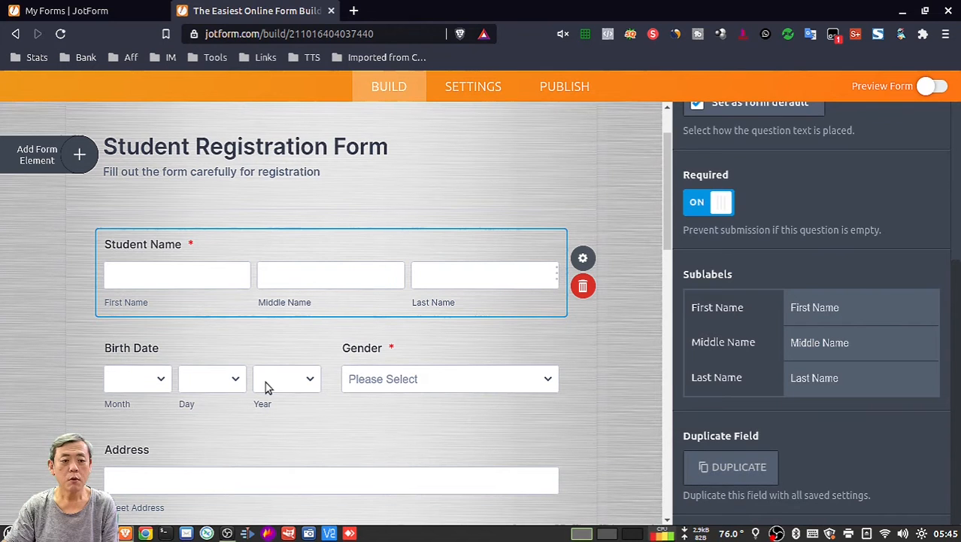
pyautogui.click(621, 388)
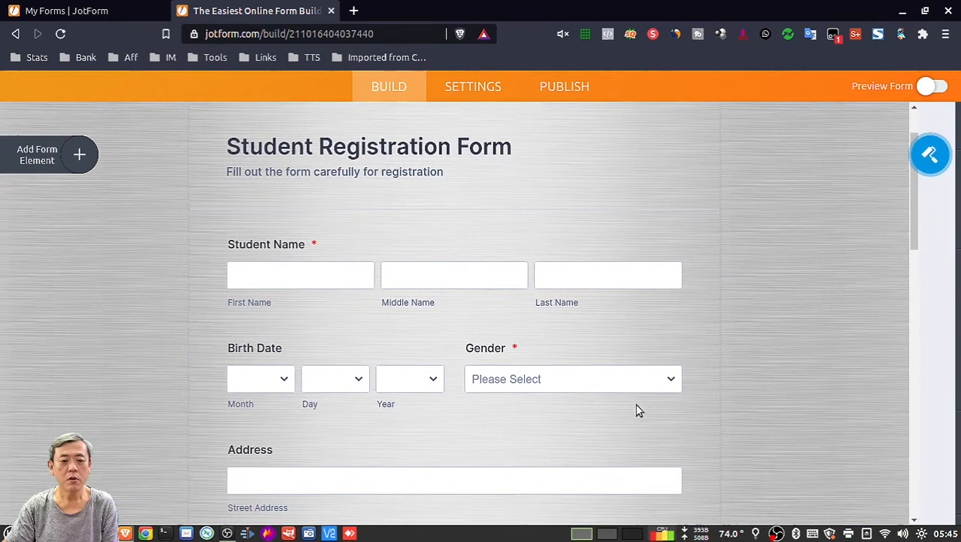
# Open the properties of the Student E-mail field and review its general settings.
pyautogui.scroll(-2, 576, 426)
pyautogui.scroll(-2, 579, 429)
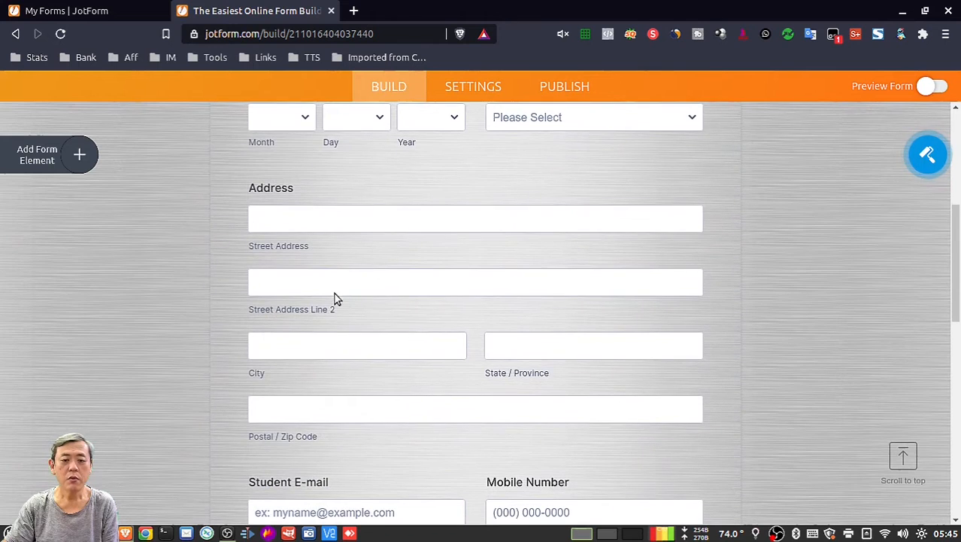
pyautogui.scroll(-2, 350, 316)
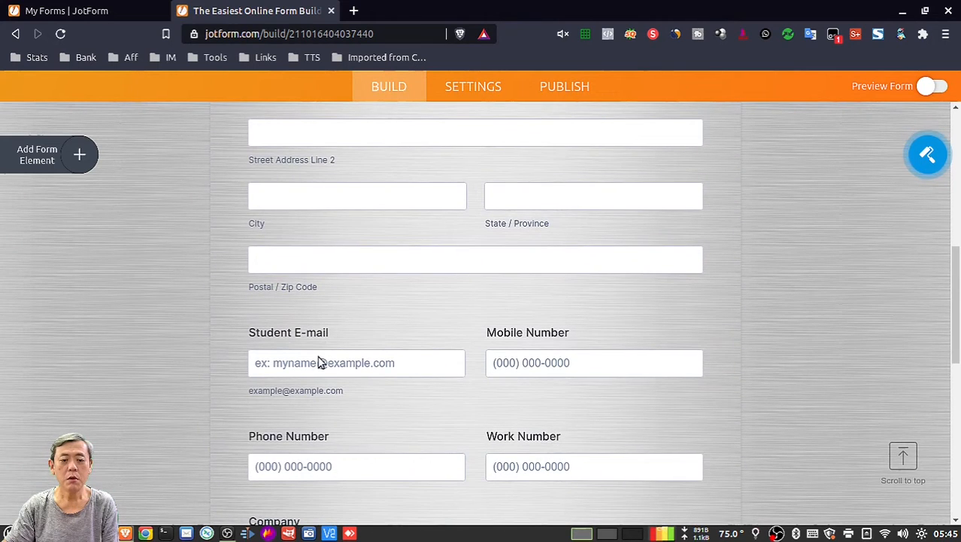
pyautogui.click(319, 368)
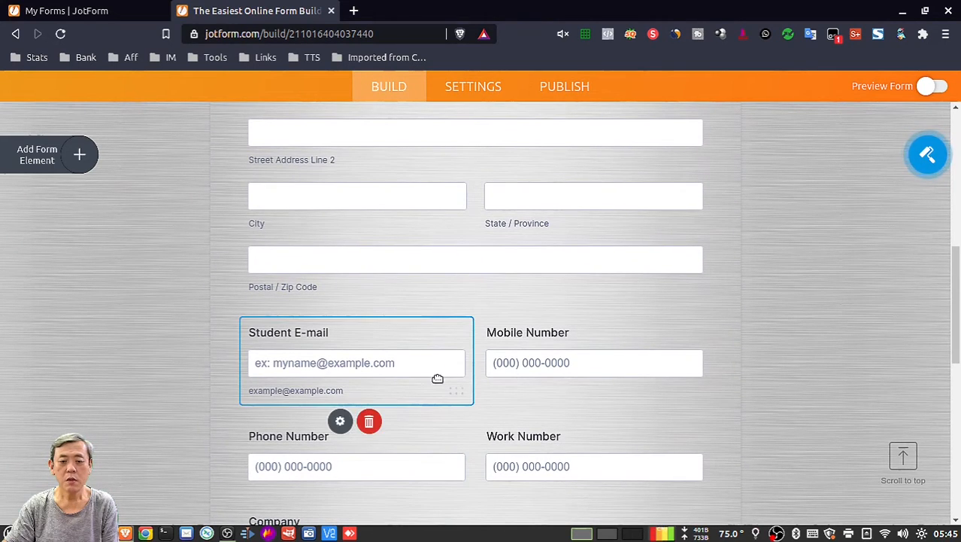
pyautogui.click(339, 421)
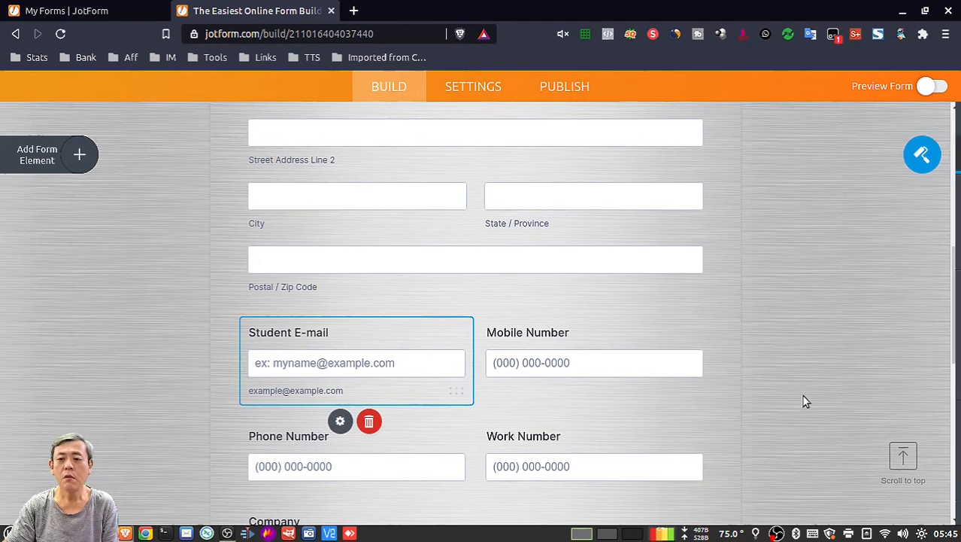
pyautogui.scroll(-1, 857, 386)
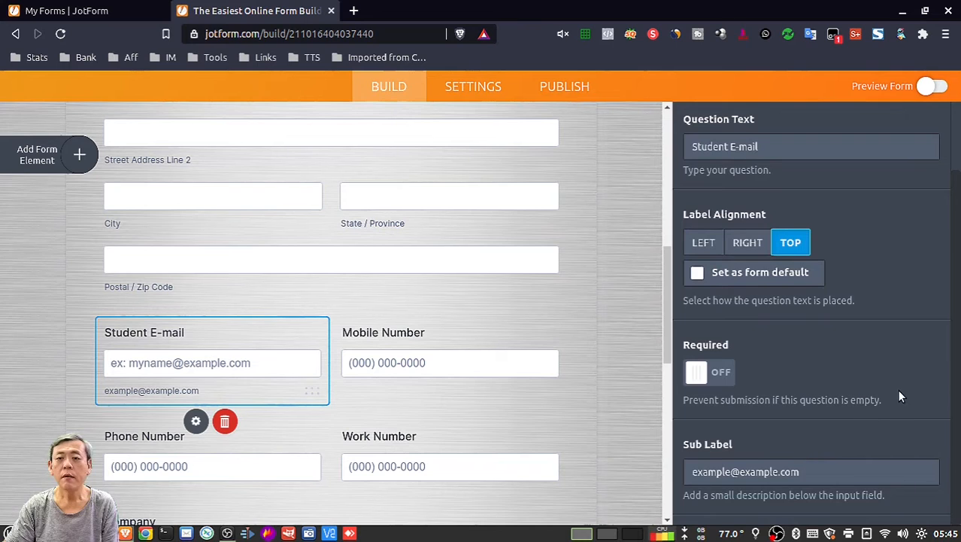
pyautogui.scroll(1, 900, 392)
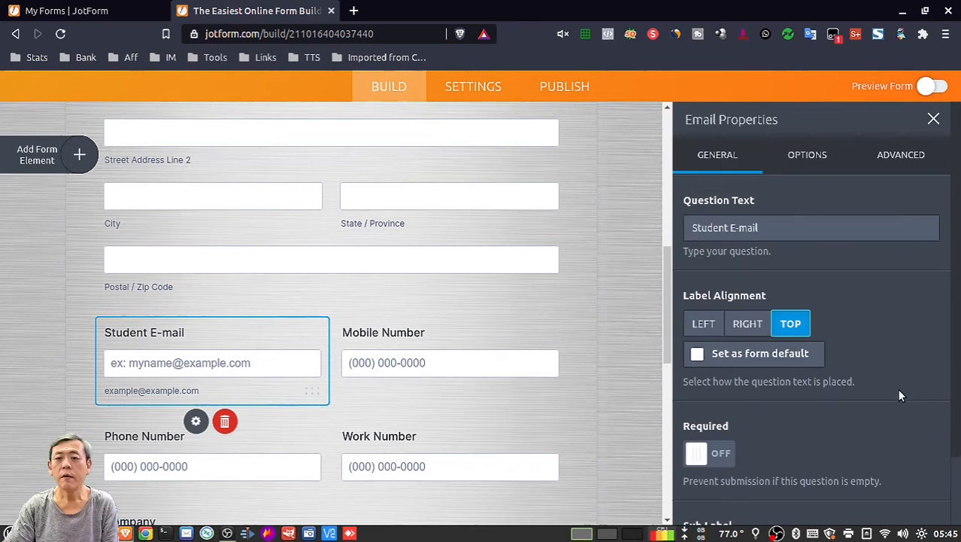
# Try out the confirmation text box option for the Student E-mail field and turn it off again.
pyautogui.click(803, 161)
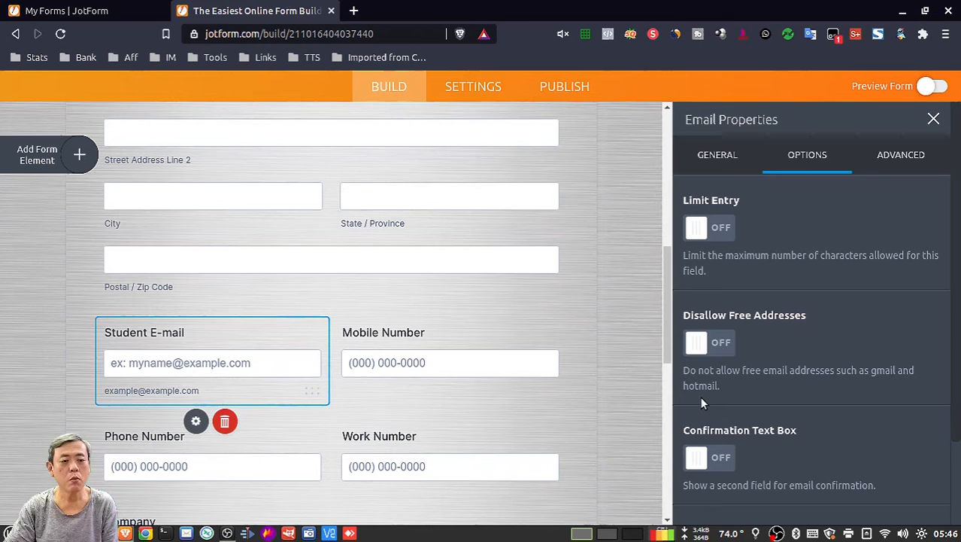
pyautogui.scroll(-2, 879, 408)
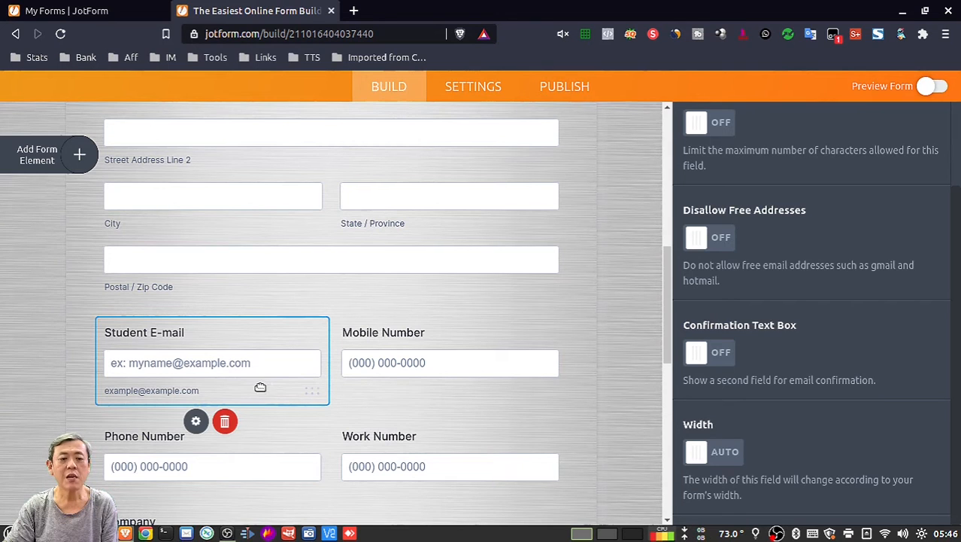
pyautogui.click(726, 354)
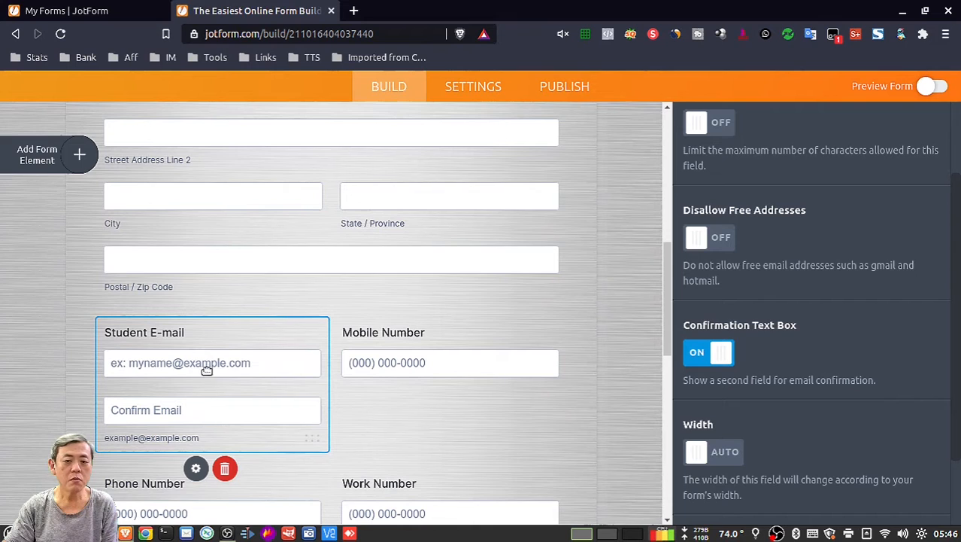
pyautogui.click(719, 357)
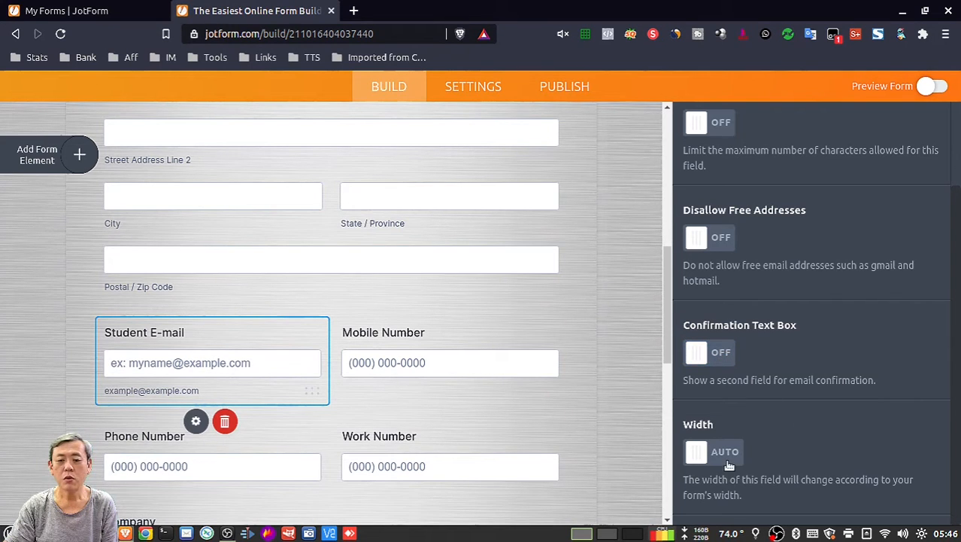
pyautogui.scroll(2, 806, 361)
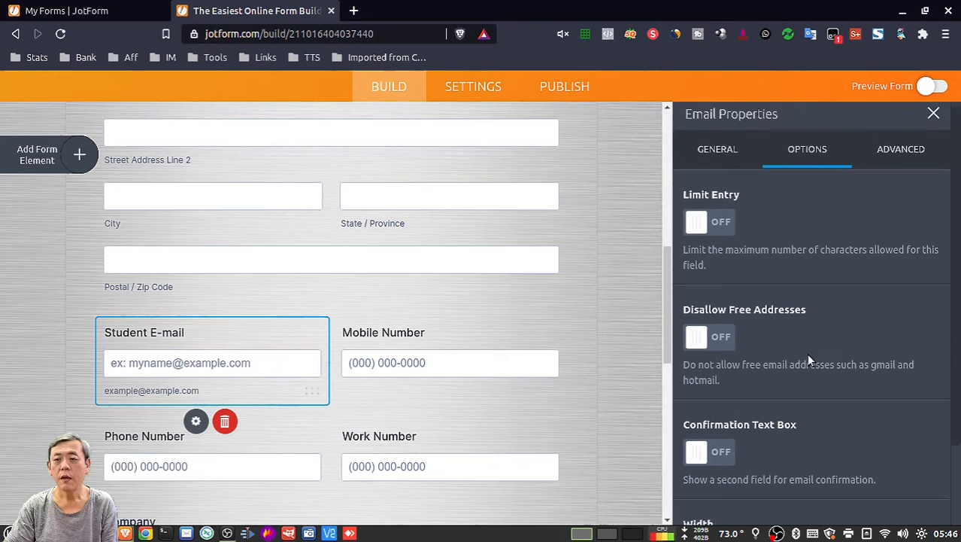
# In the Student E-mail field's advanced properties, try turning Shrink off and turn it back on.
pyautogui.click(917, 167)
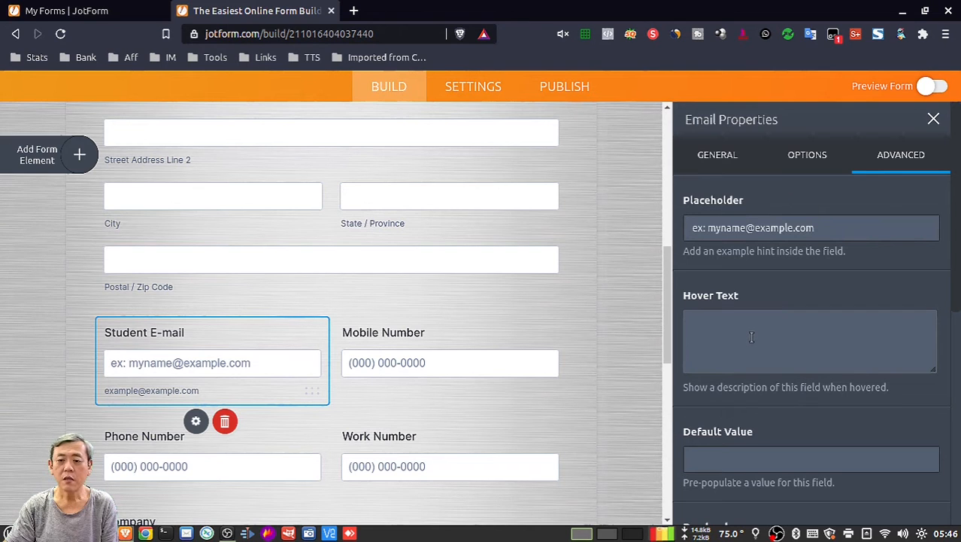
pyautogui.scroll(-2, 797, 422)
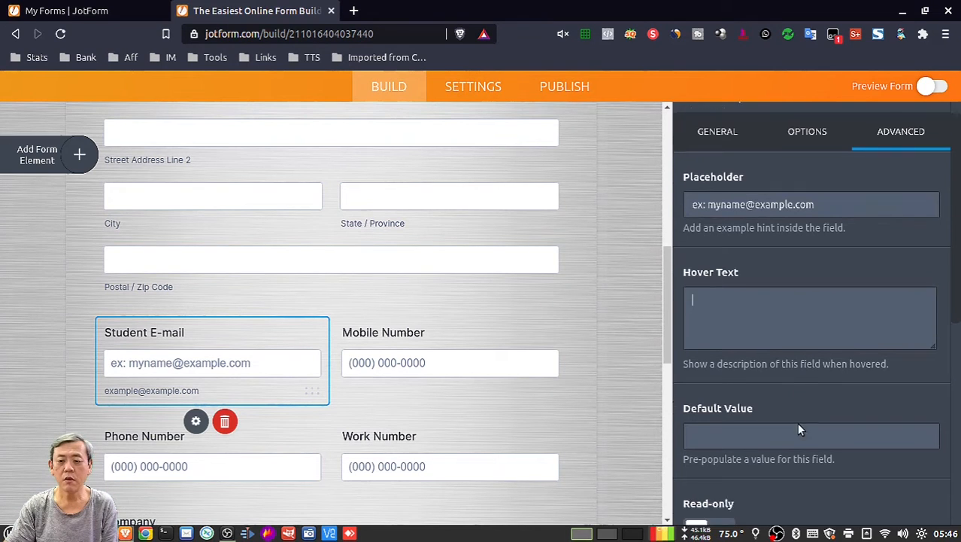
pyautogui.scroll(-2, 798, 425)
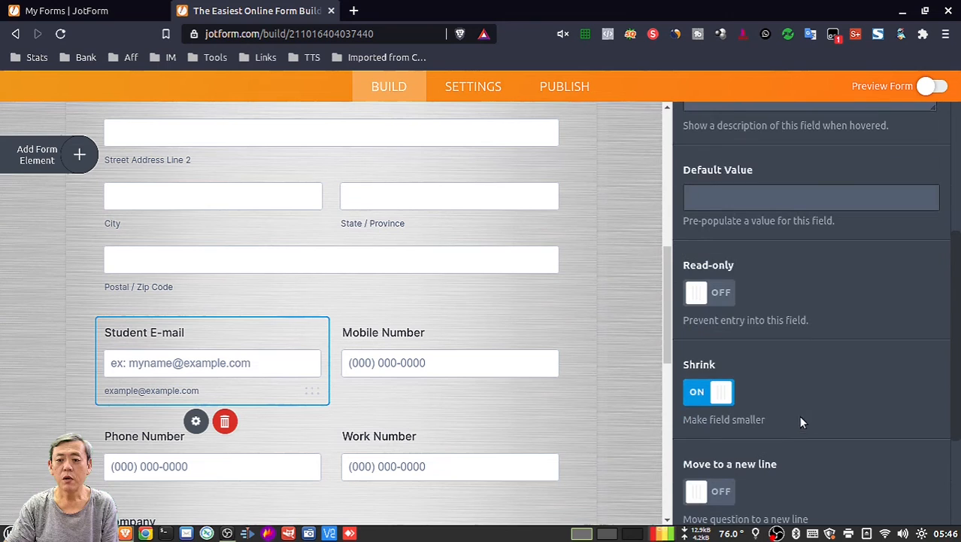
pyautogui.click(719, 399)
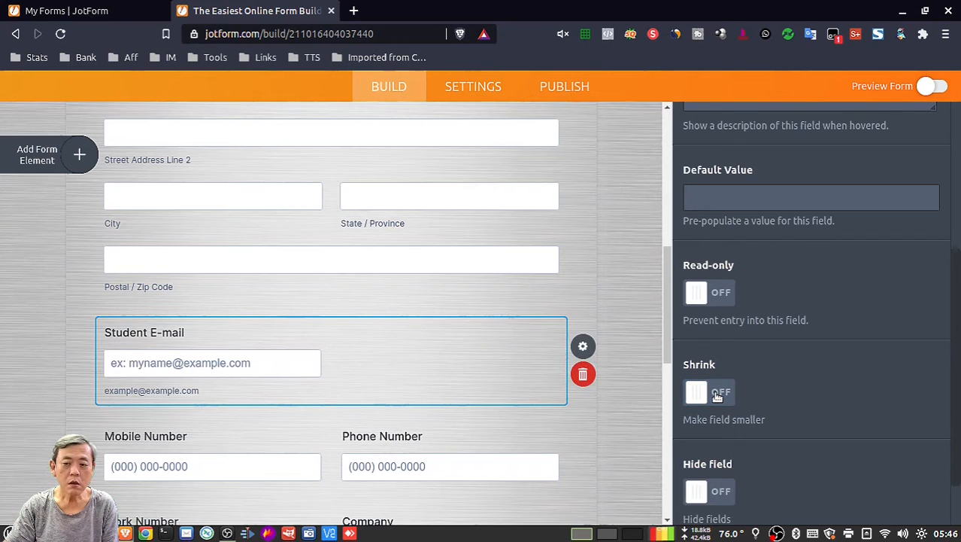
pyautogui.click(718, 395)
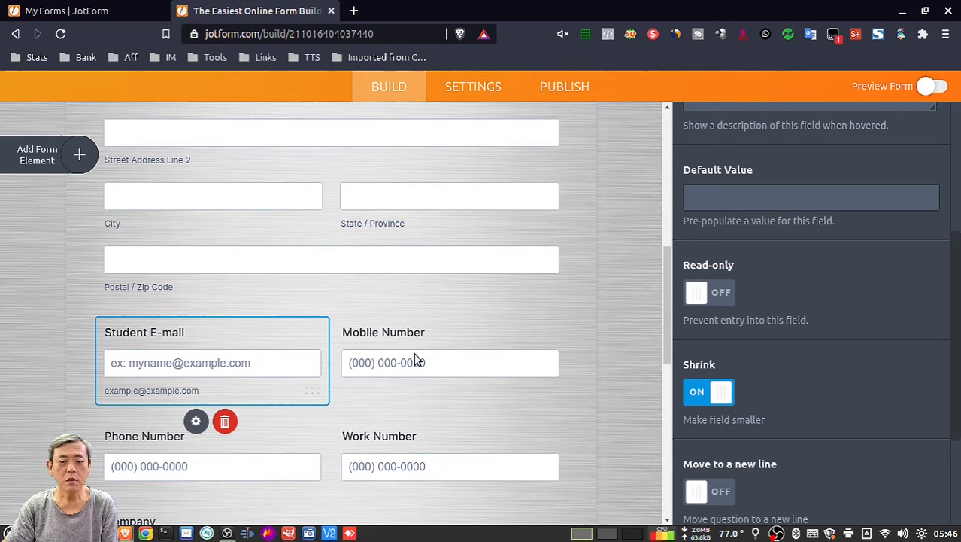
# Review the Student E-mail field's remaining advanced options and expand its Field Details.
pyautogui.scroll(-3, 832, 354)
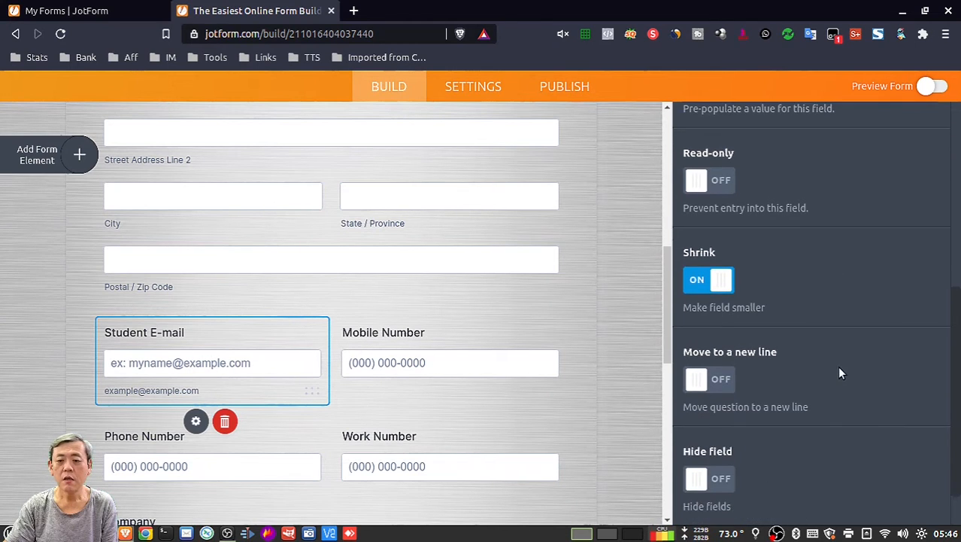
pyautogui.scroll(-1, 744, 385)
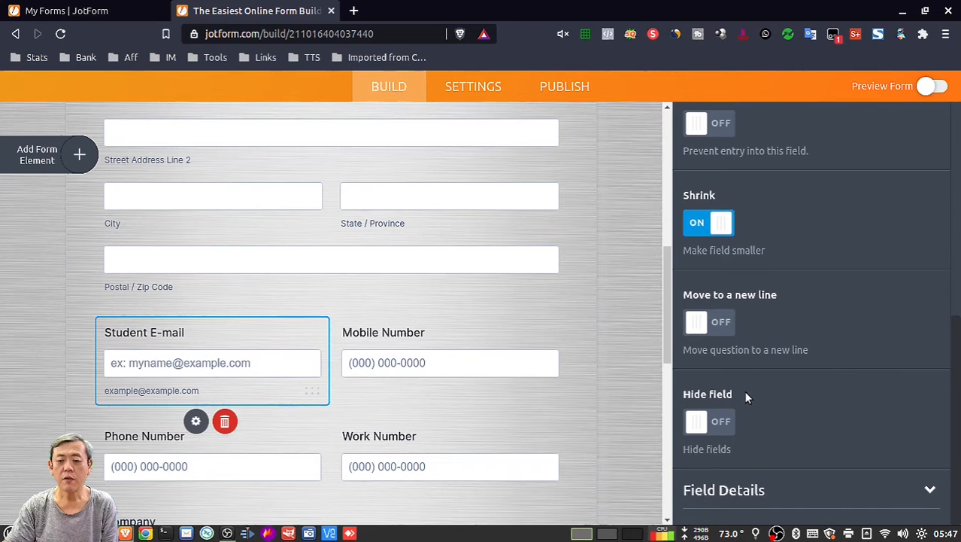
pyautogui.click(930, 490)
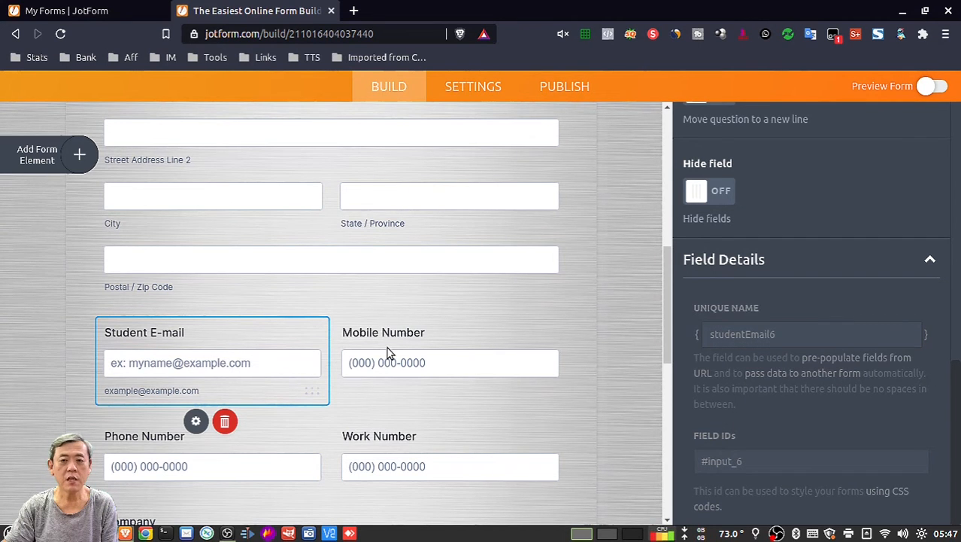
# Preview the Student Registration Form and look through it from the title to the Additional Comments field.
pyautogui.scroll(8, 387, 346)
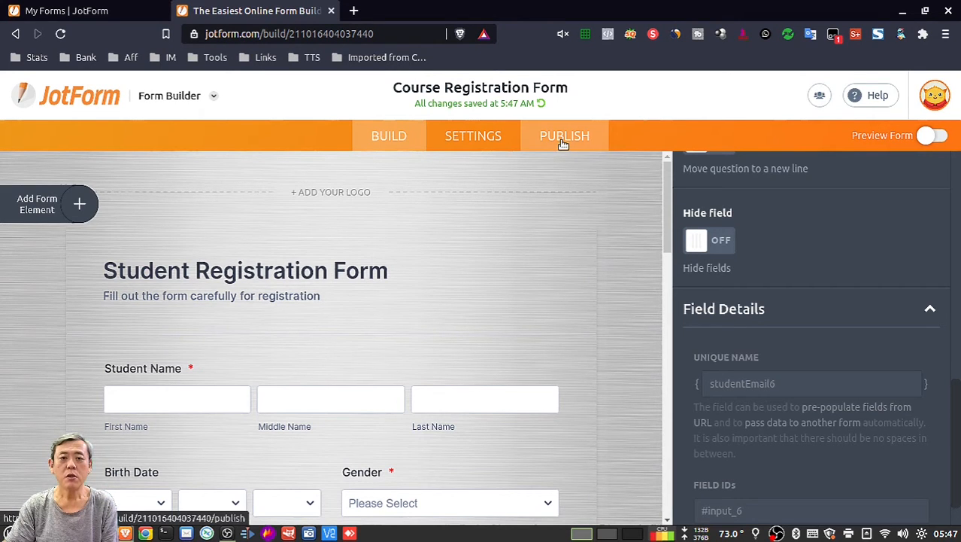
pyautogui.click(925, 139)
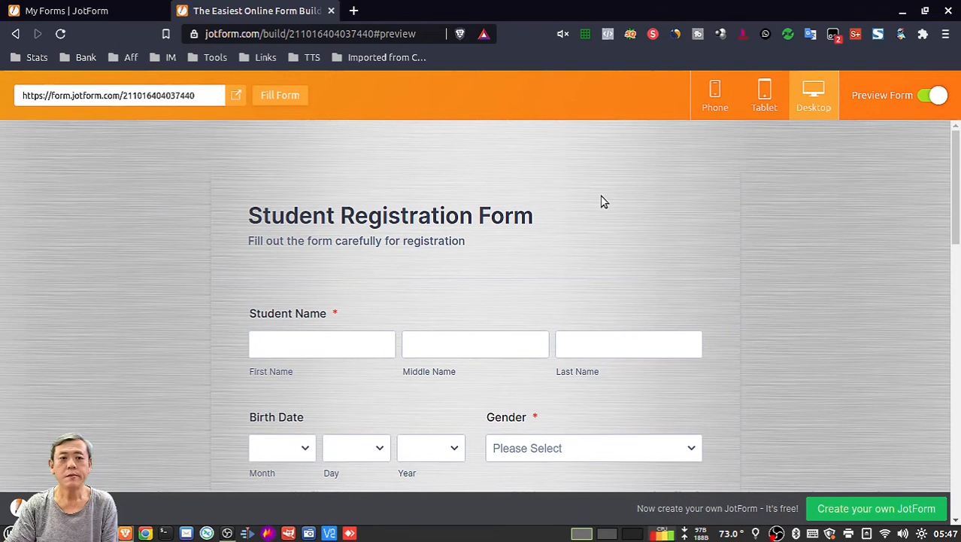
pyautogui.scroll(-5, 515, 380)
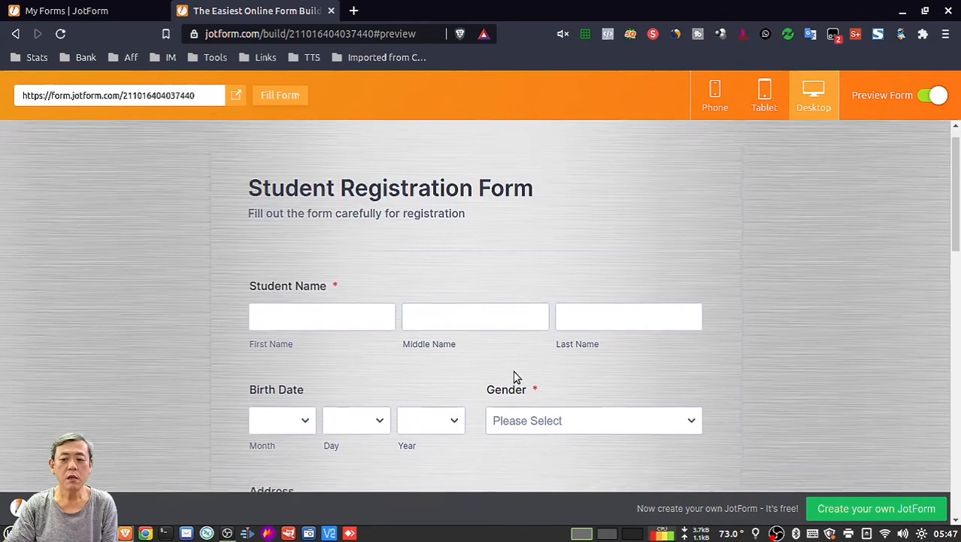
pyautogui.scroll(-8, 515, 376)
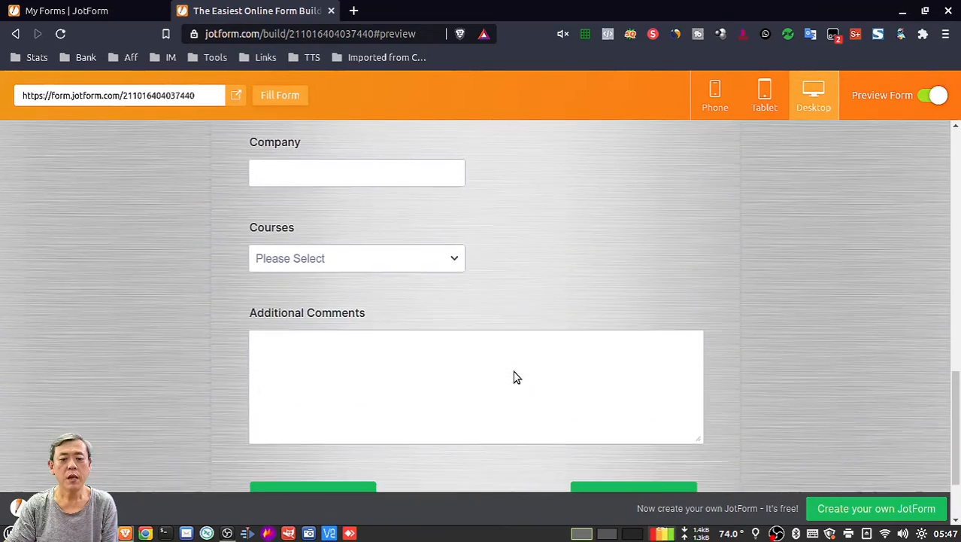
pyautogui.scroll(13, 516, 378)
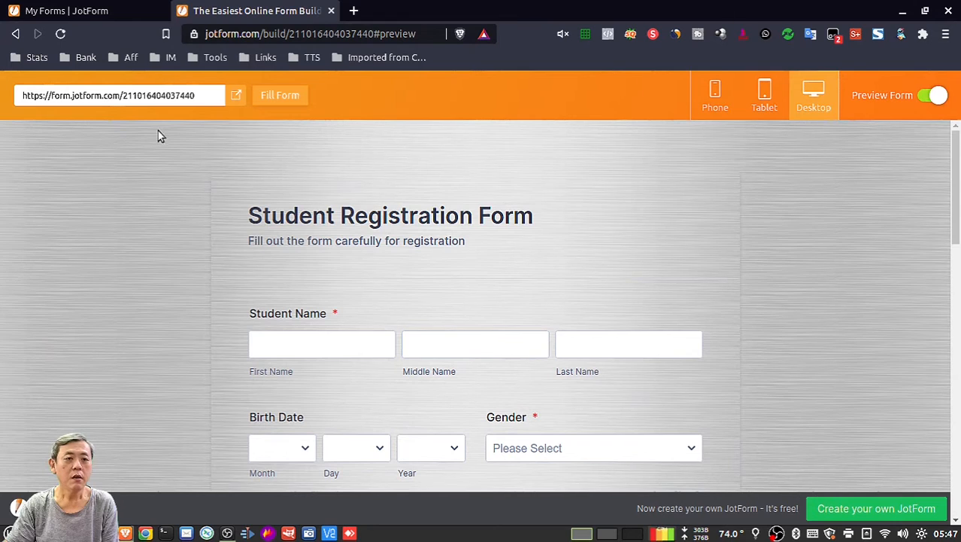
# Copy the form's link from the preview and open it in Google Chrome.
pyautogui.click(25, 94)
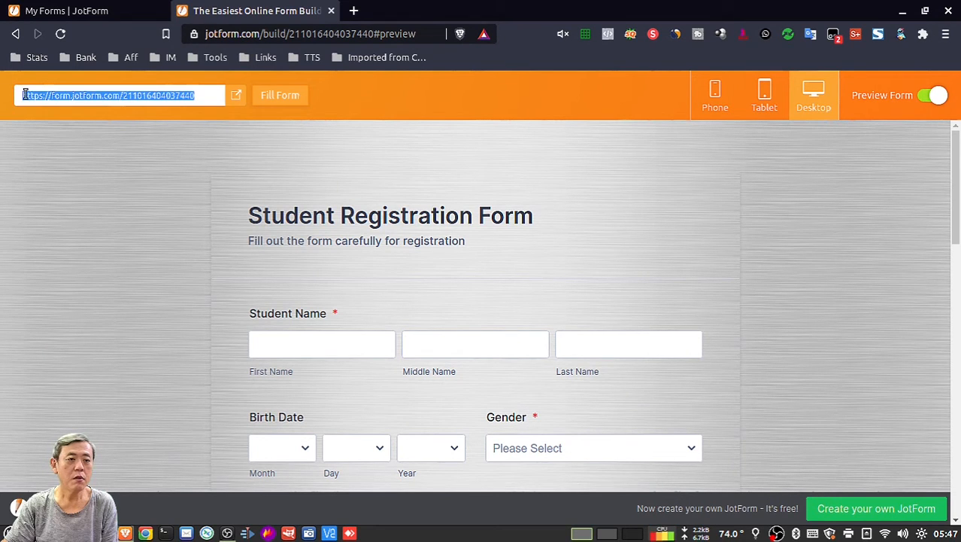
pyautogui.rightClick(133, 93)
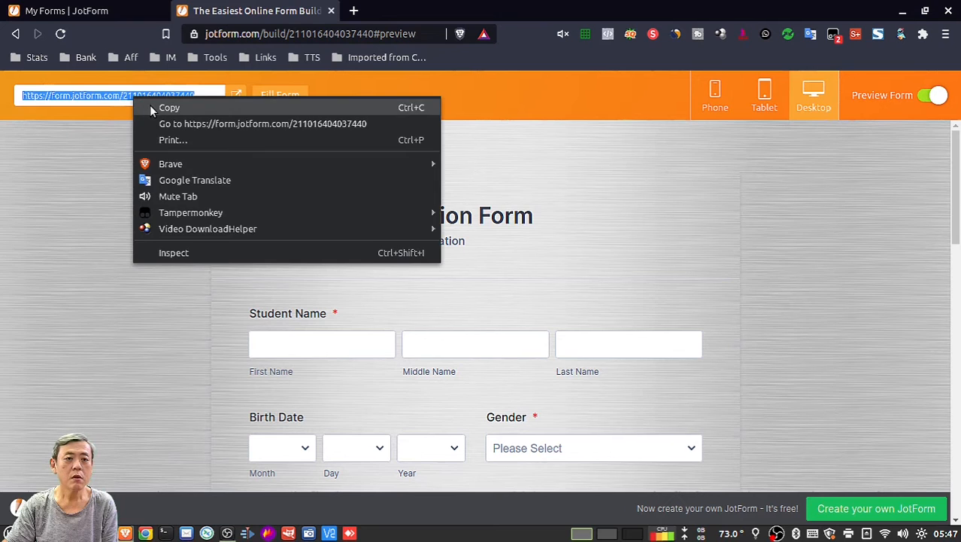
pyautogui.click(150, 107)
pyautogui.click(145, 533)
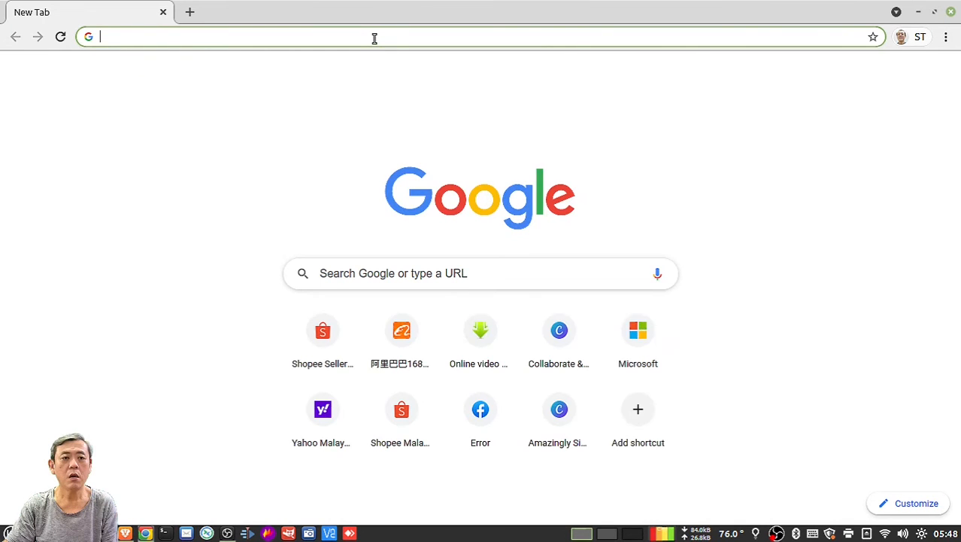
pyautogui.rightClick(374, 38)
pyautogui.click(436, 125)
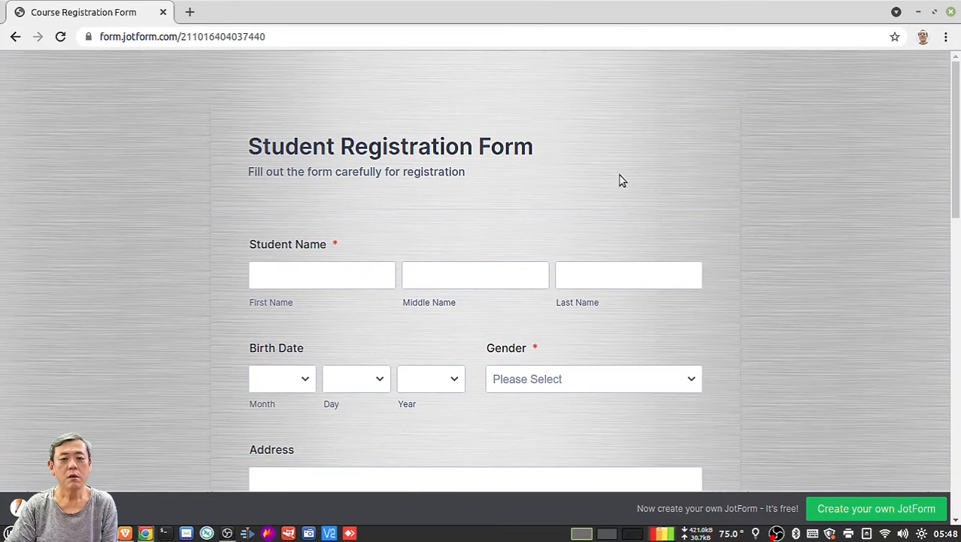
# Examine the whole live registration form as a respondent sees it, and return to the form preview in the Brave browser.
pyautogui.scroll(-9, 566, 249)
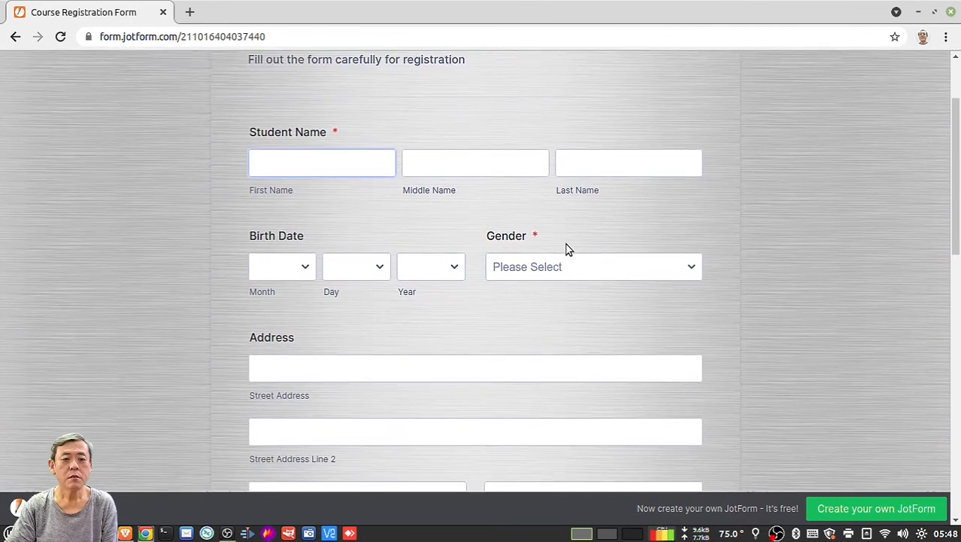
pyautogui.scroll(-3, 566, 246)
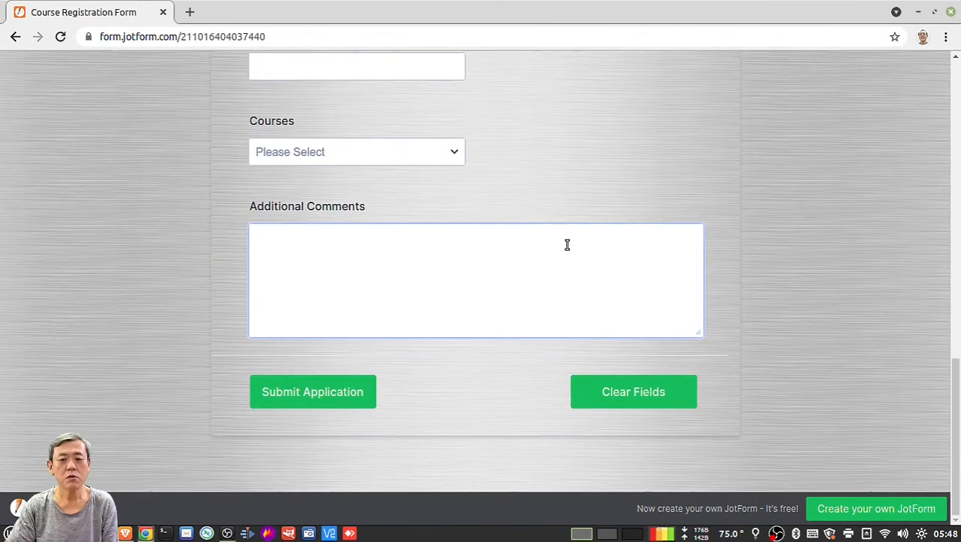
pyautogui.scroll(5, 567, 242)
pyautogui.scroll(6, 572, 244)
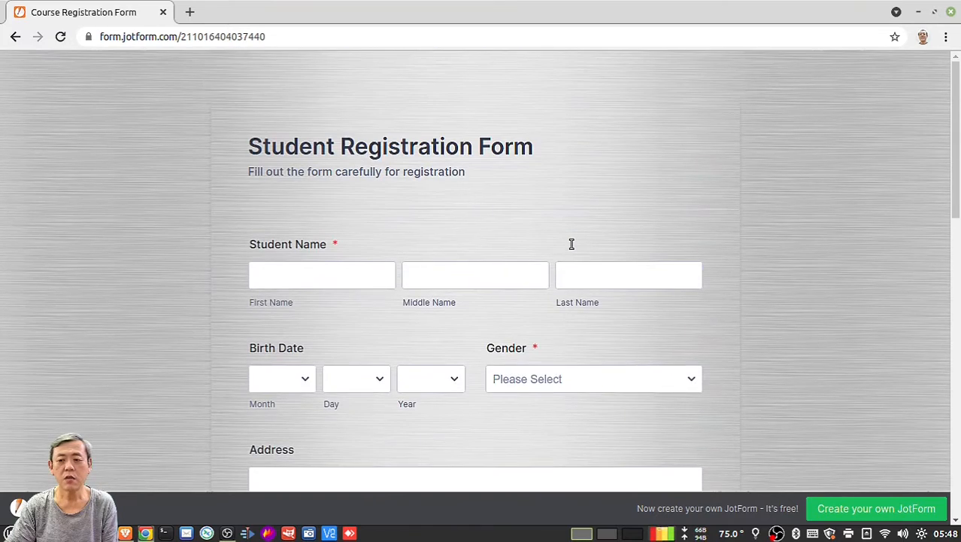
pyautogui.scroll(-8, 399, 283)
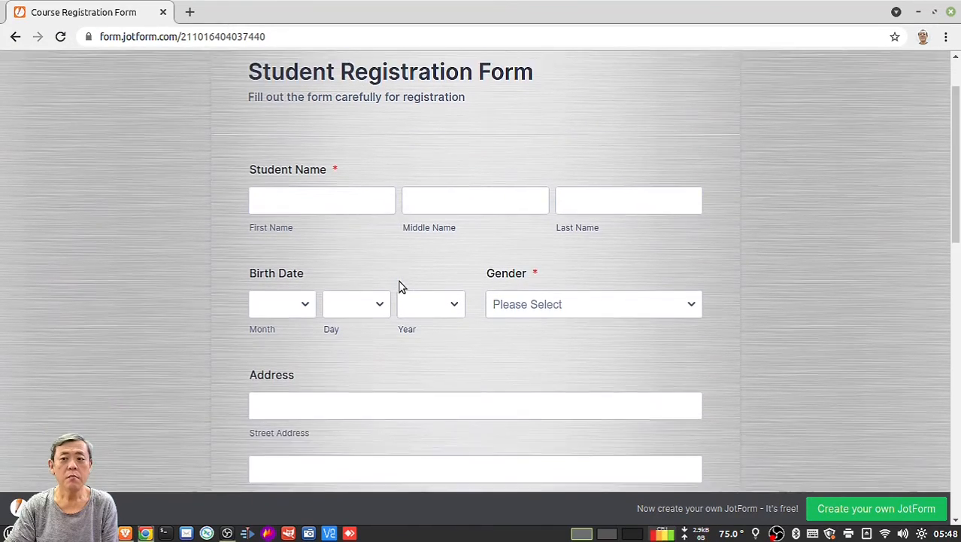
pyautogui.scroll(-5, 405, 282)
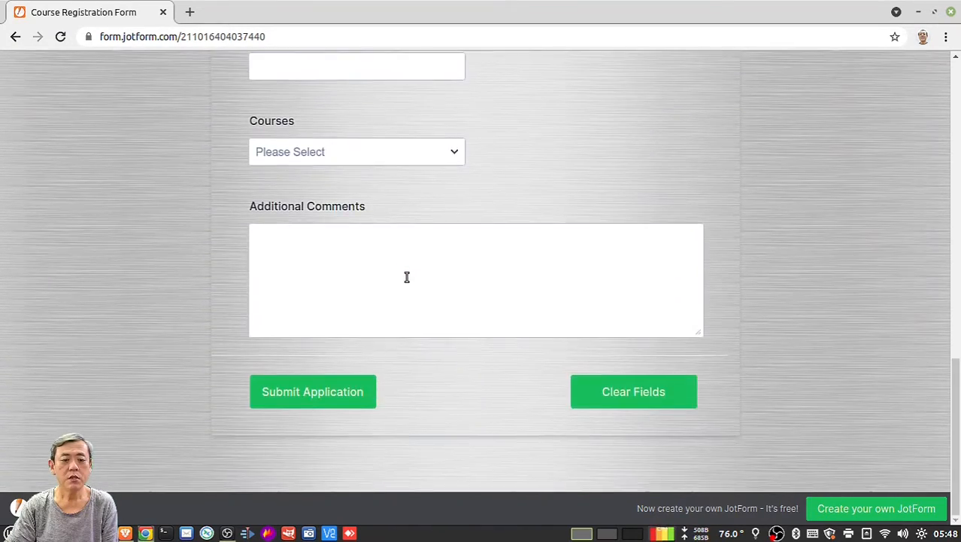
pyautogui.scroll(6, 509, 186)
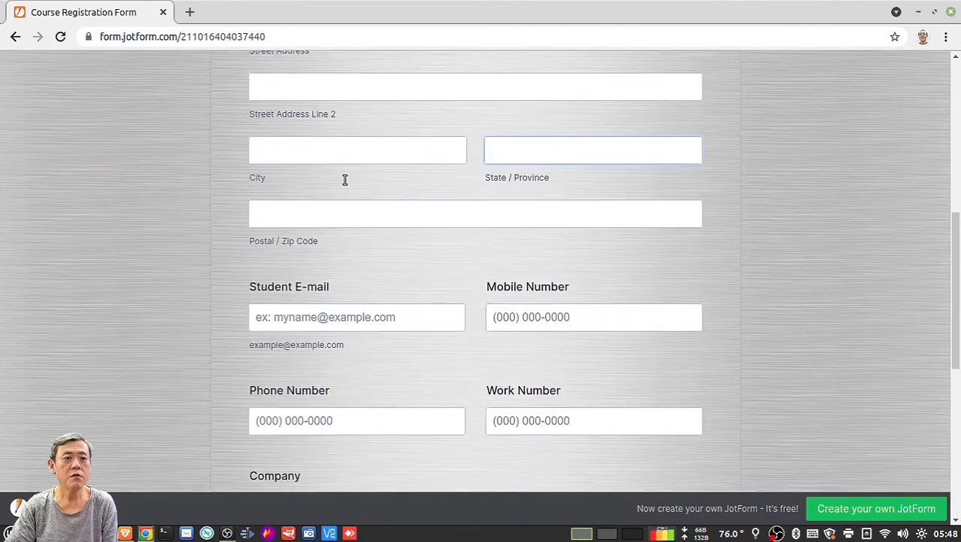
pyautogui.click(131, 532)
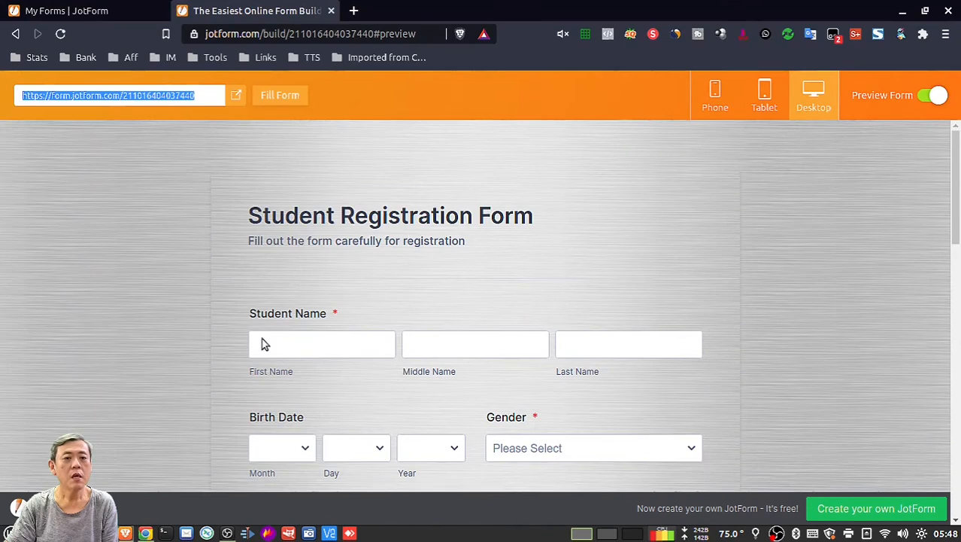
# Turn off the form preview, view the live form in a separate tab, and return to the Form Builder canvas.
pyautogui.click(702, 208)
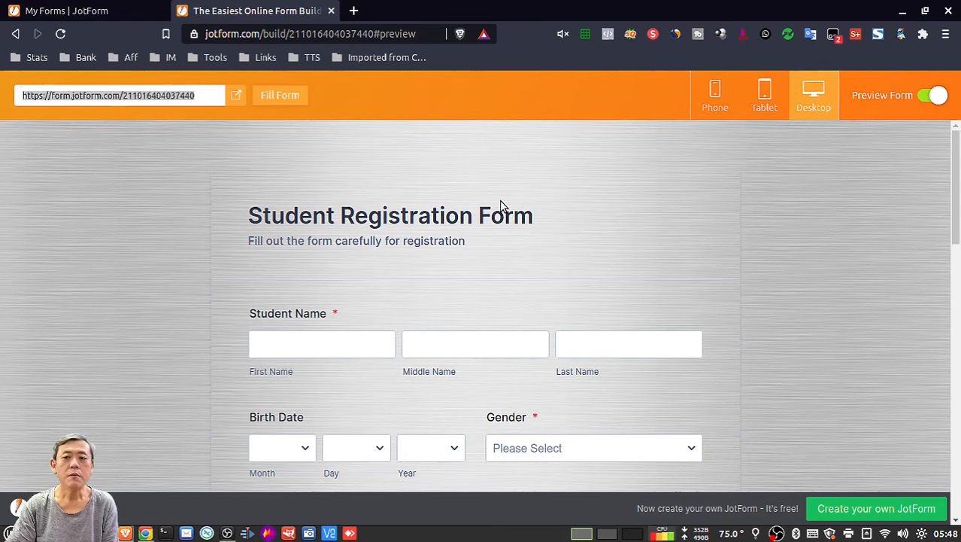
pyautogui.click(938, 96)
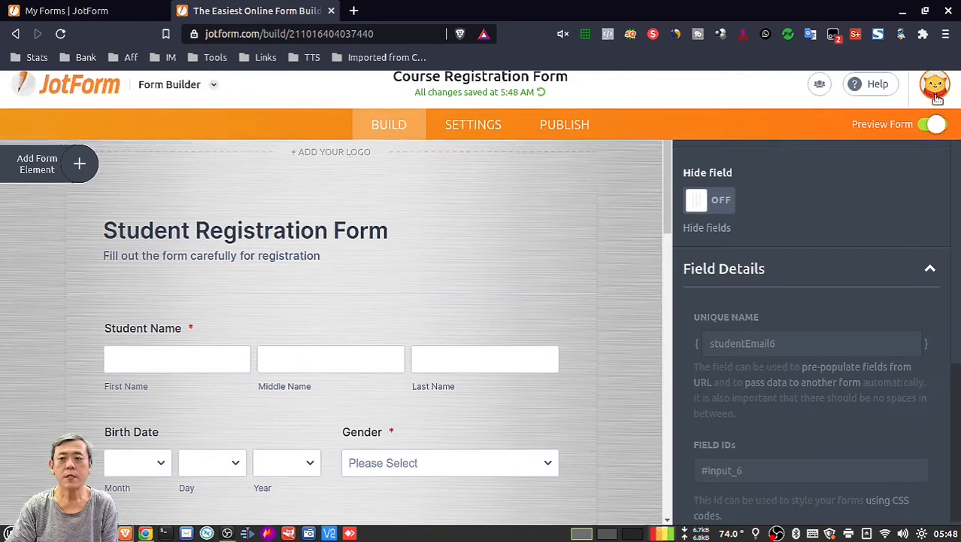
pyautogui.click(212, 97)
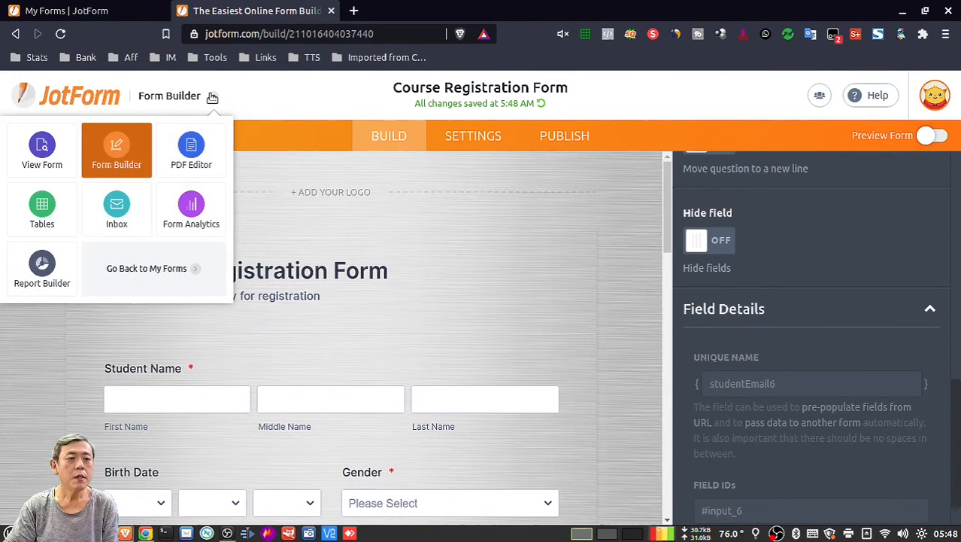
pyautogui.click(42, 148)
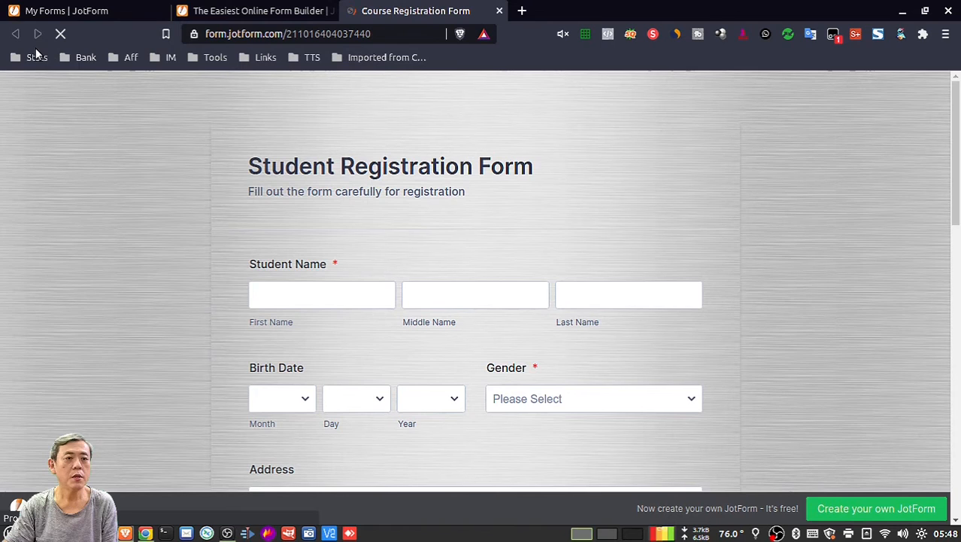
pyautogui.click(499, 12)
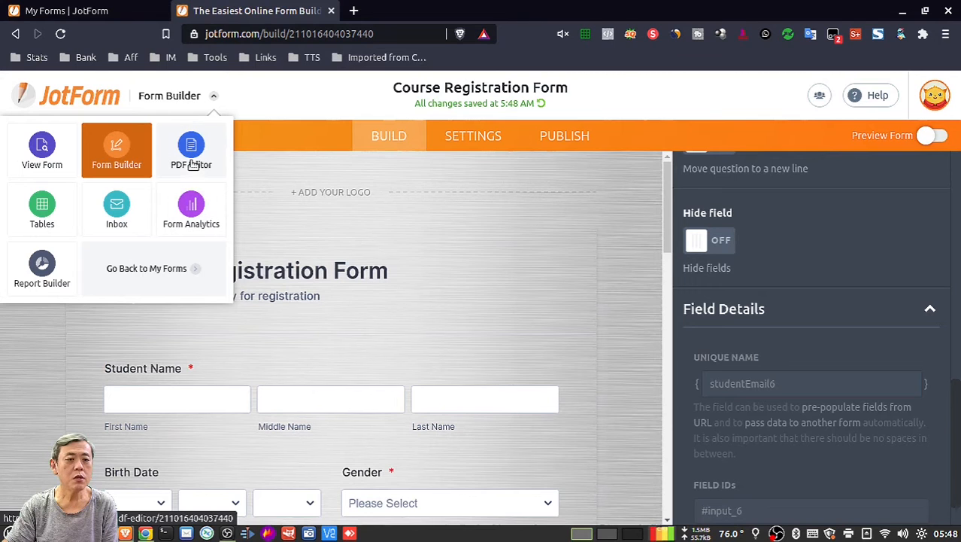
pyautogui.click(621, 285)
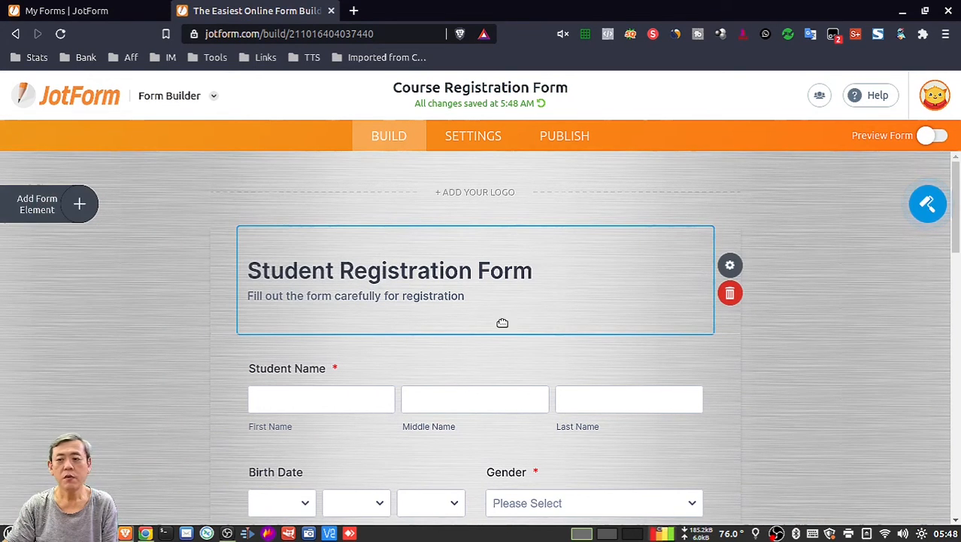
pyautogui.click(840, 291)
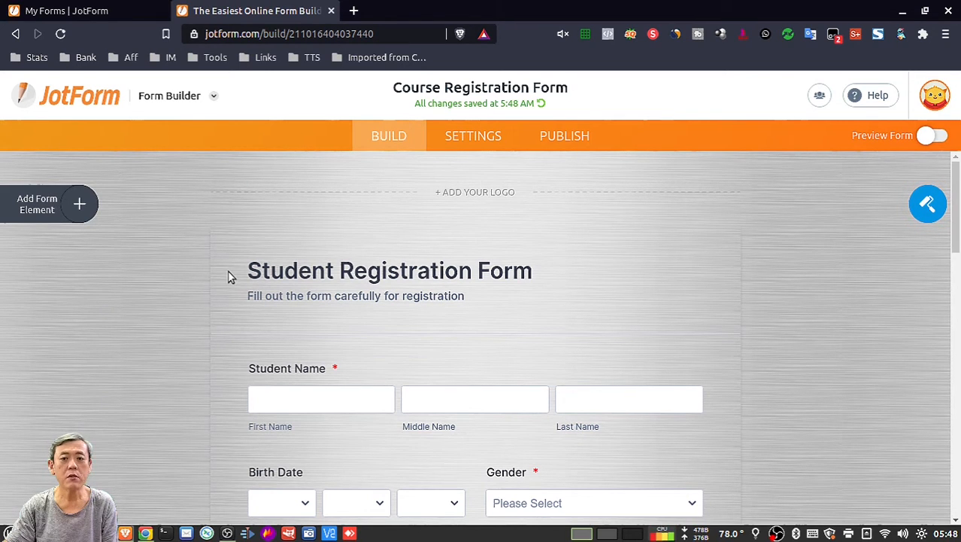
# Look over the form's general settings and its quick-share publishing options, including the direct link and e-mail invitation.
pyautogui.click(467, 139)
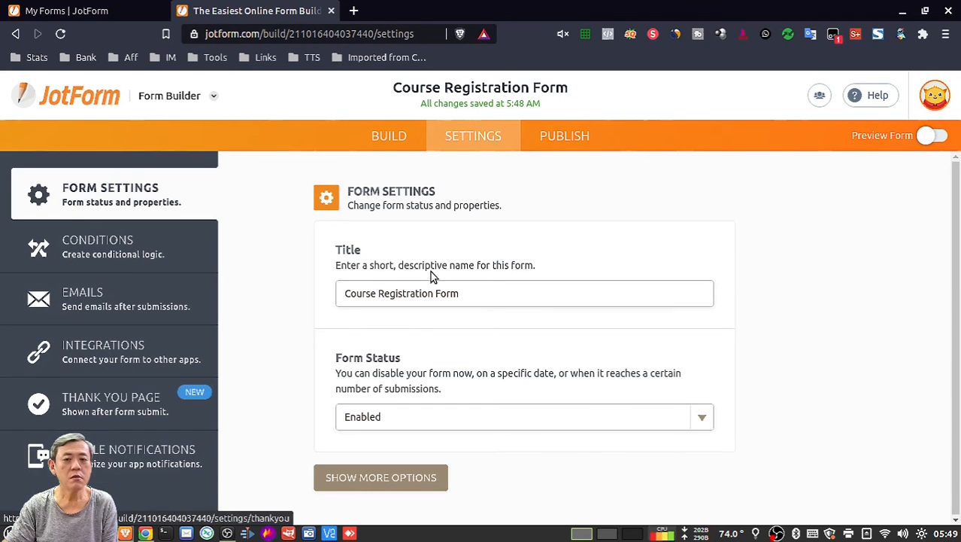
pyautogui.click(583, 138)
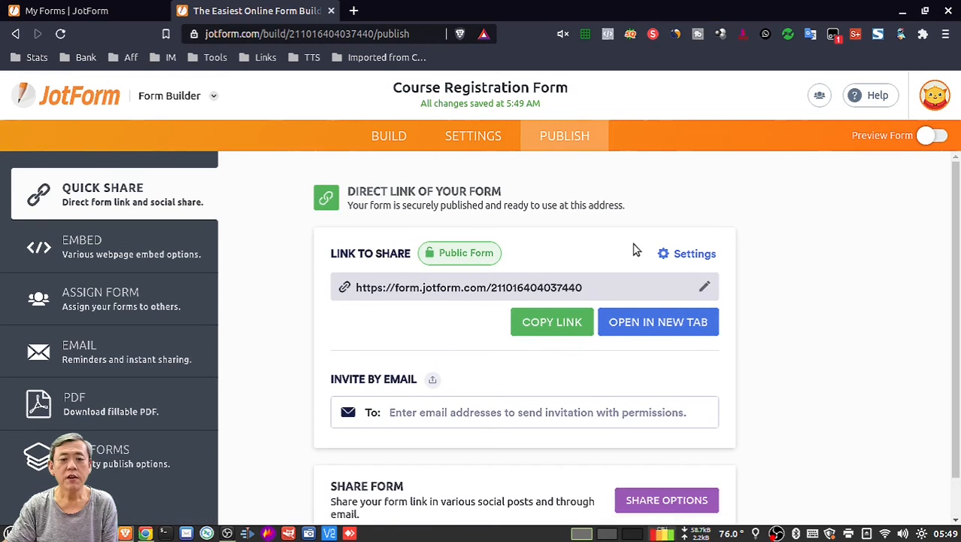
pyautogui.scroll(-1, 769, 279)
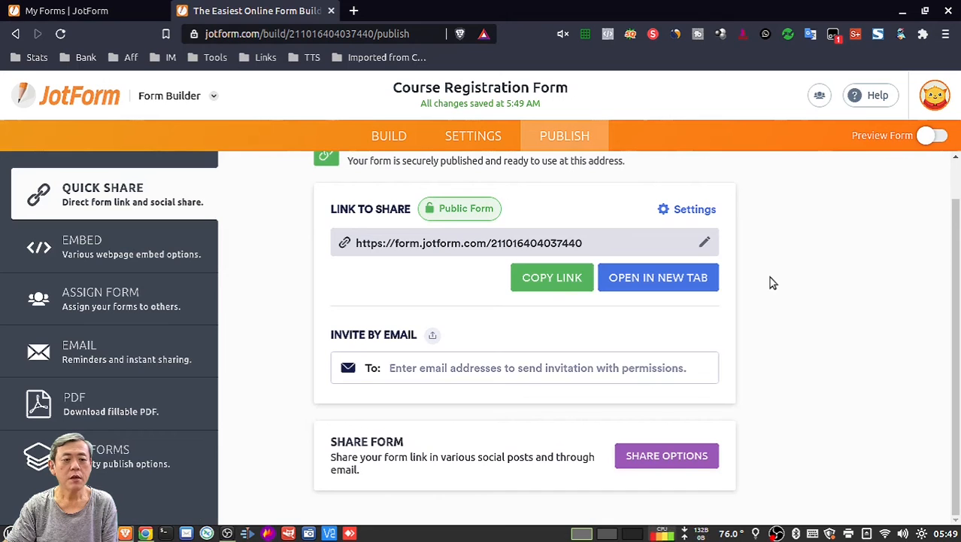
pyautogui.scroll(1, 773, 283)
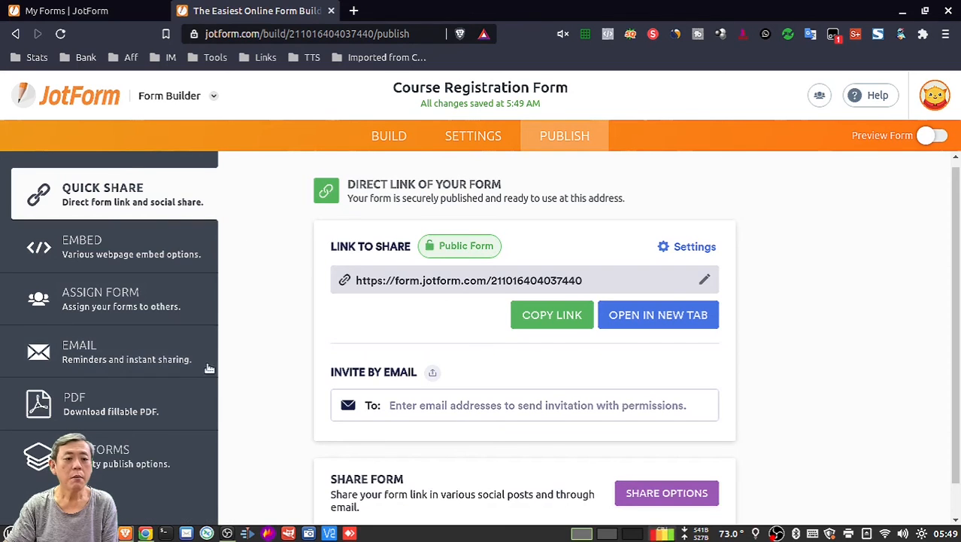
# Generate the fillable PDF version of the form from its publishing options, accepting the notice about unsupported fields.
pyautogui.click(109, 406)
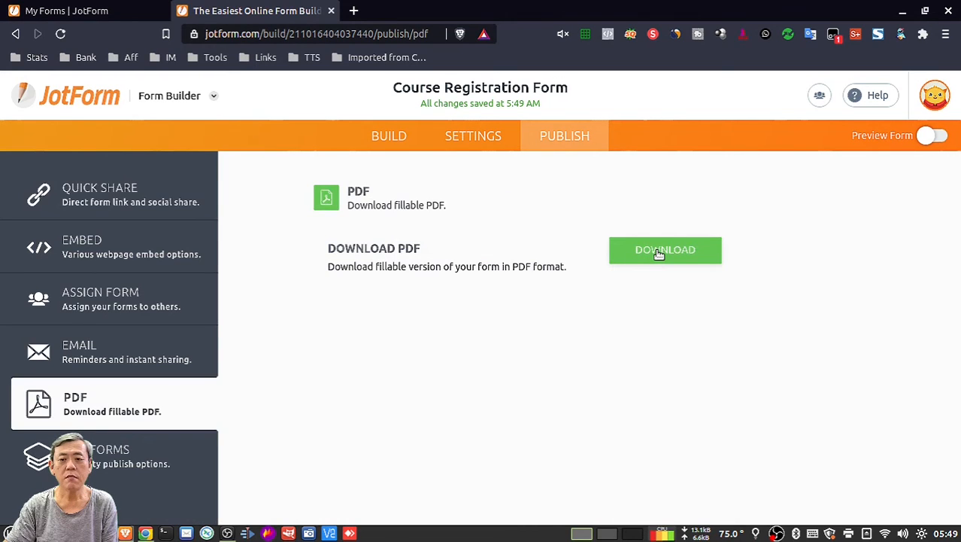
pyautogui.click(659, 252)
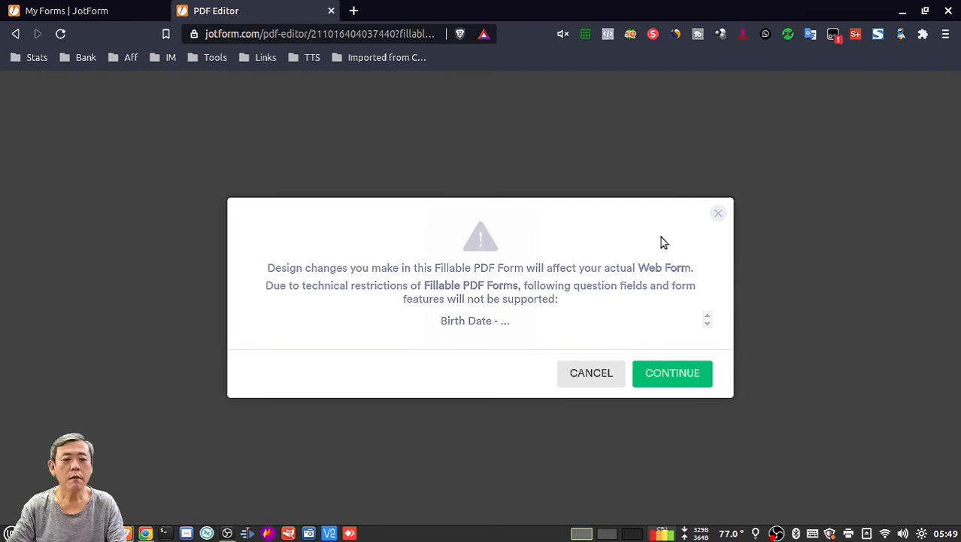
pyautogui.click(669, 376)
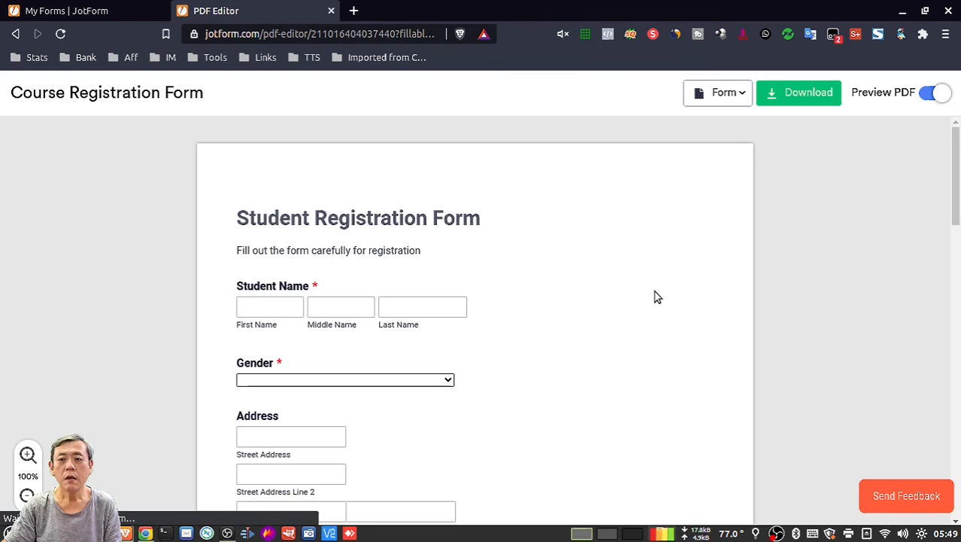
# Check the fillable PDF's preview down to its closing buttons and download it to the Desktop as Course Registration Form.pdf.
pyautogui.scroll(-5, 844, 337)
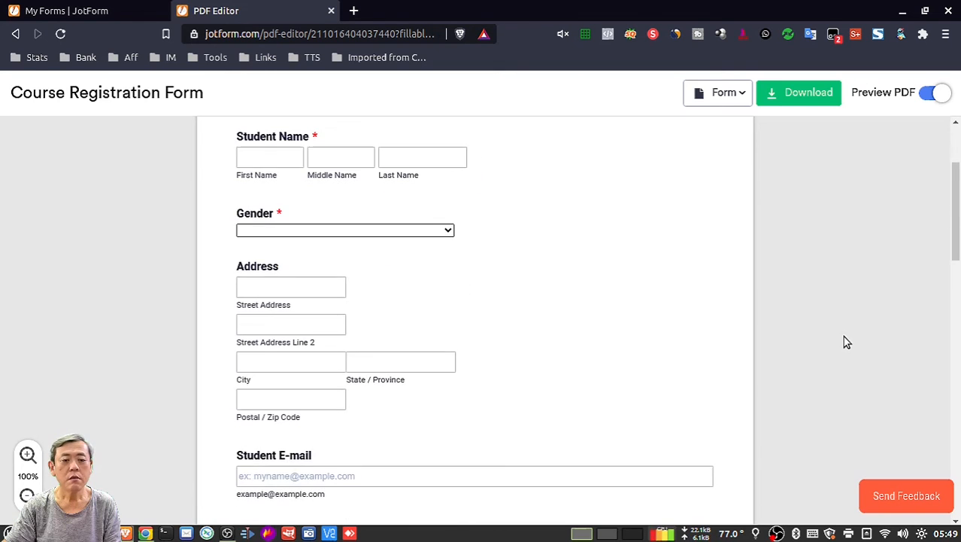
pyautogui.scroll(-5, 844, 342)
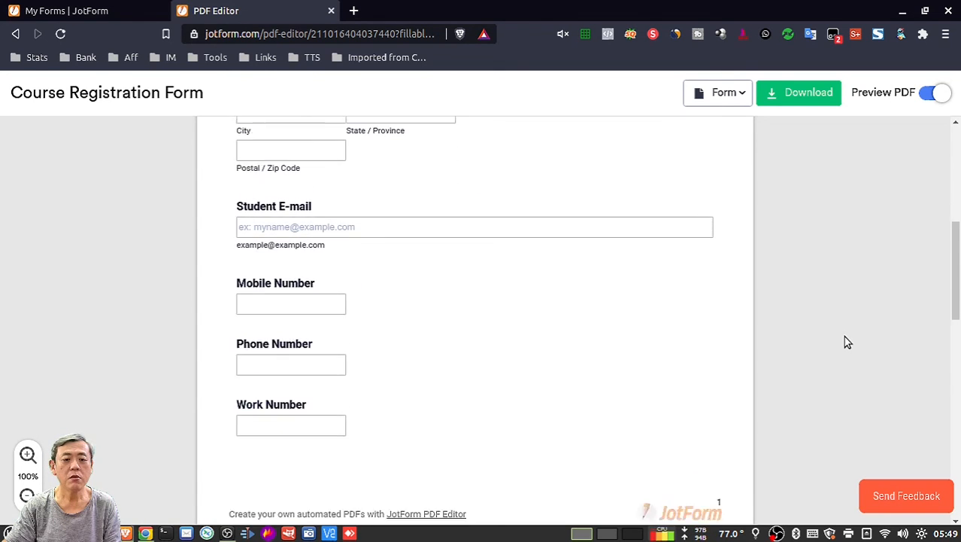
pyautogui.scroll(-4, 843, 343)
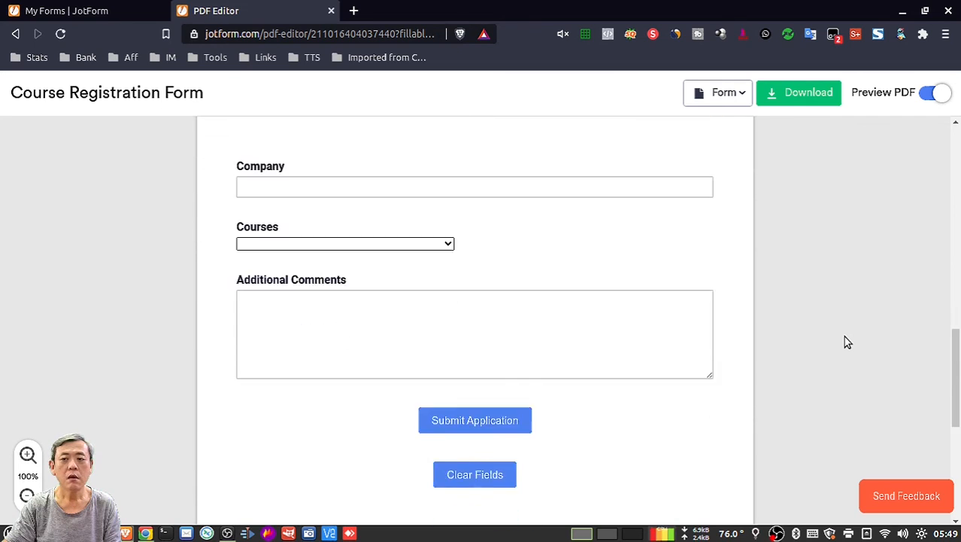
pyautogui.click(822, 93)
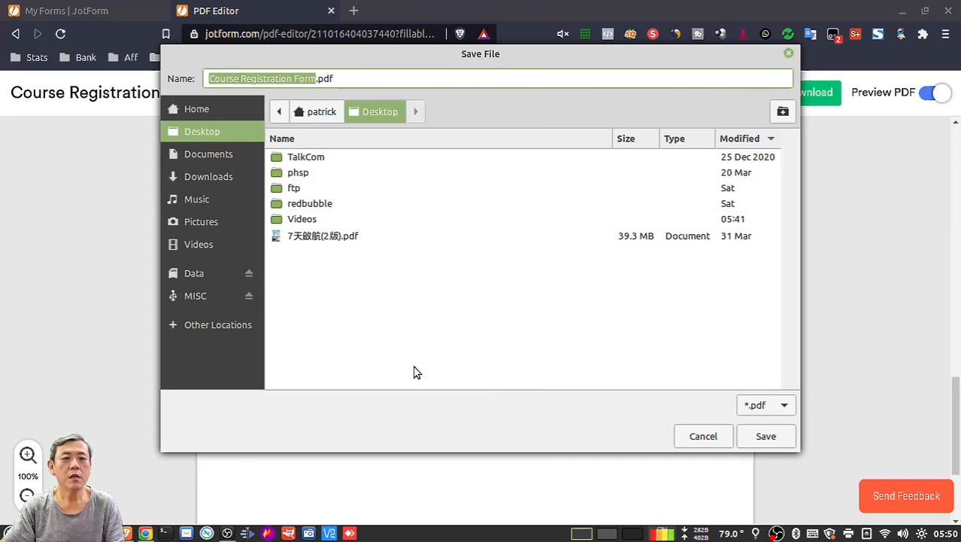
pyautogui.click(784, 439)
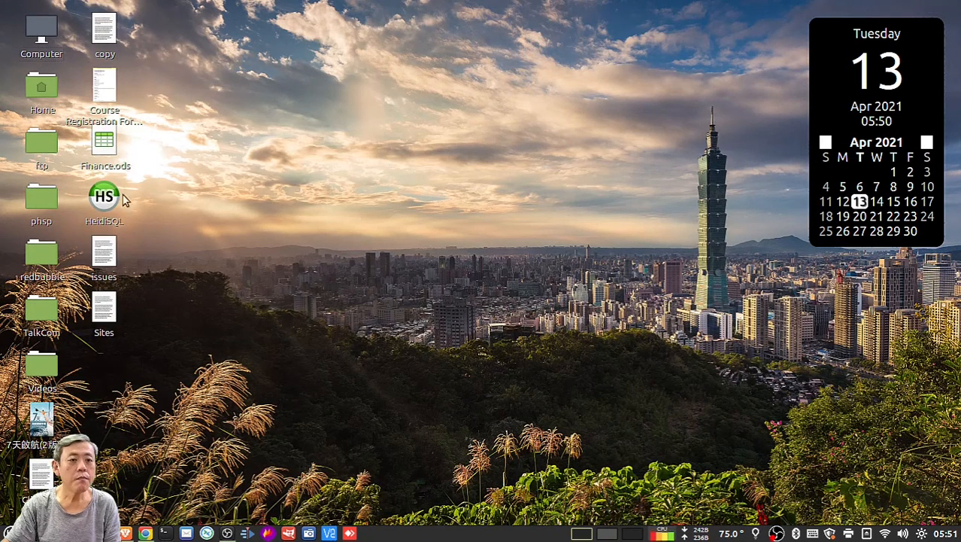
# Open the downloaded PDF from the desktop, fill in the student's first and middle name, and set Gender to Male.
pyautogui.doubleClick(102, 87)
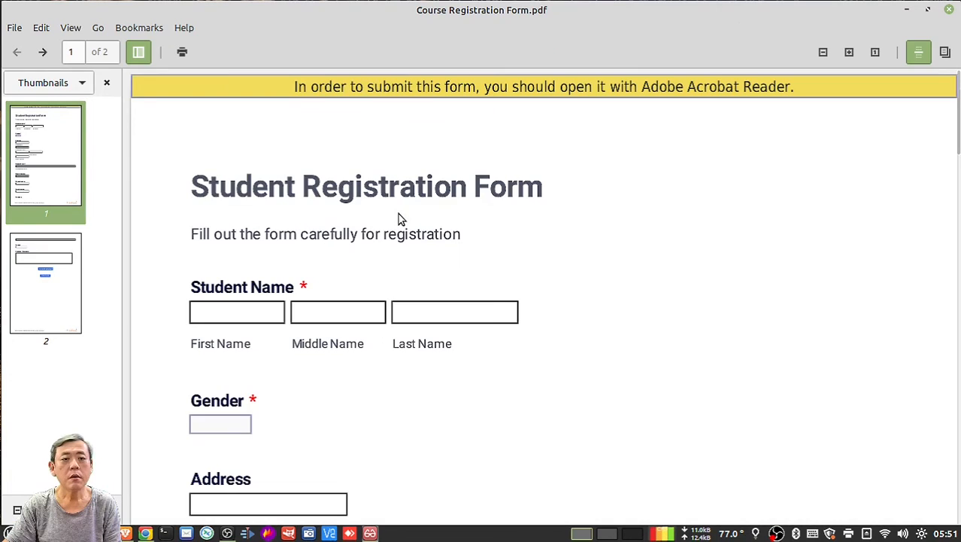
pyautogui.click(267, 309)
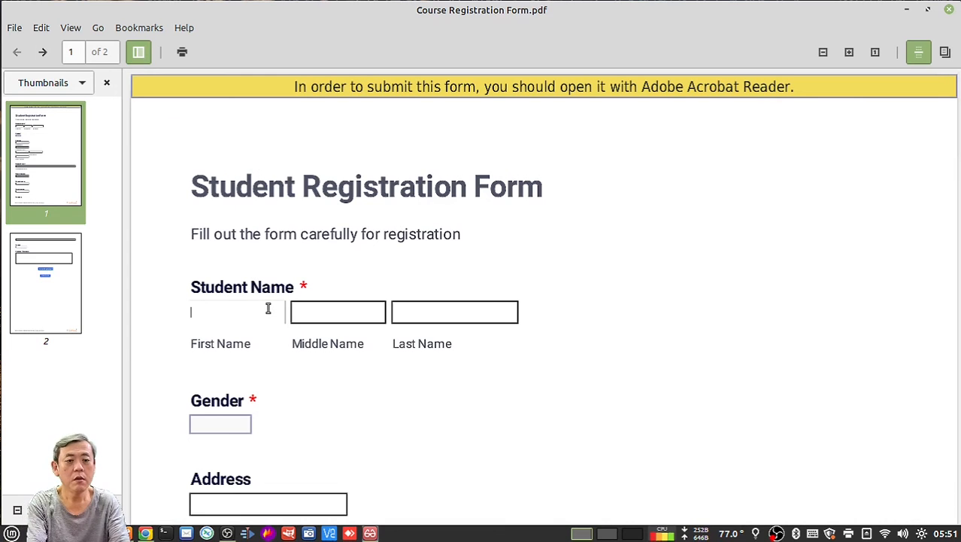
pyautogui.write('ST')
pyautogui.press('Tab')
pyautogui.write('Ooi')
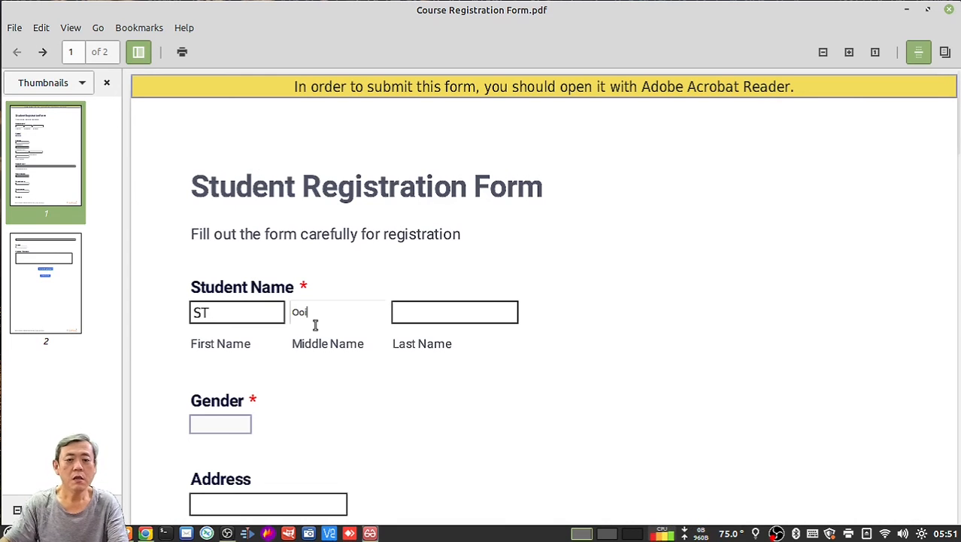
pyautogui.click(225, 426)
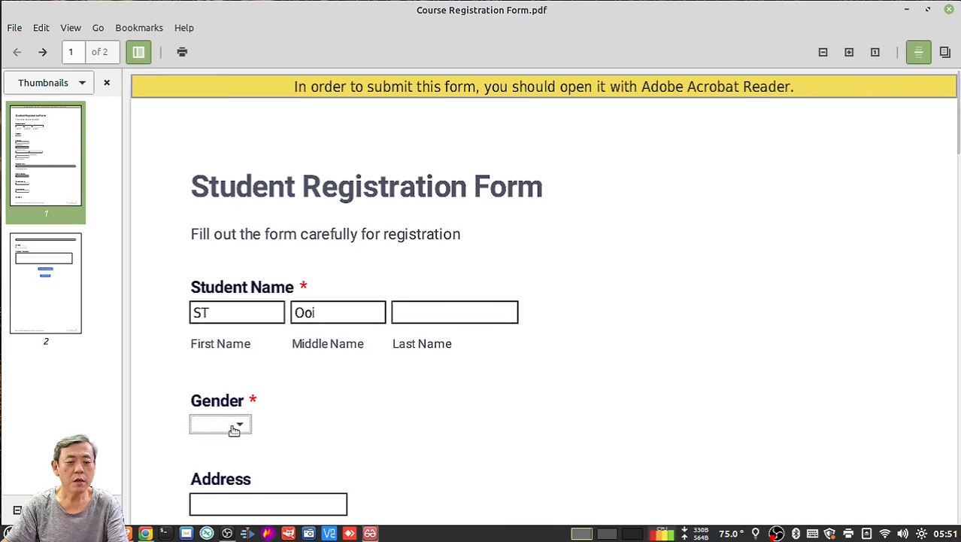
pyautogui.click(225, 426)
pyautogui.click(221, 448)
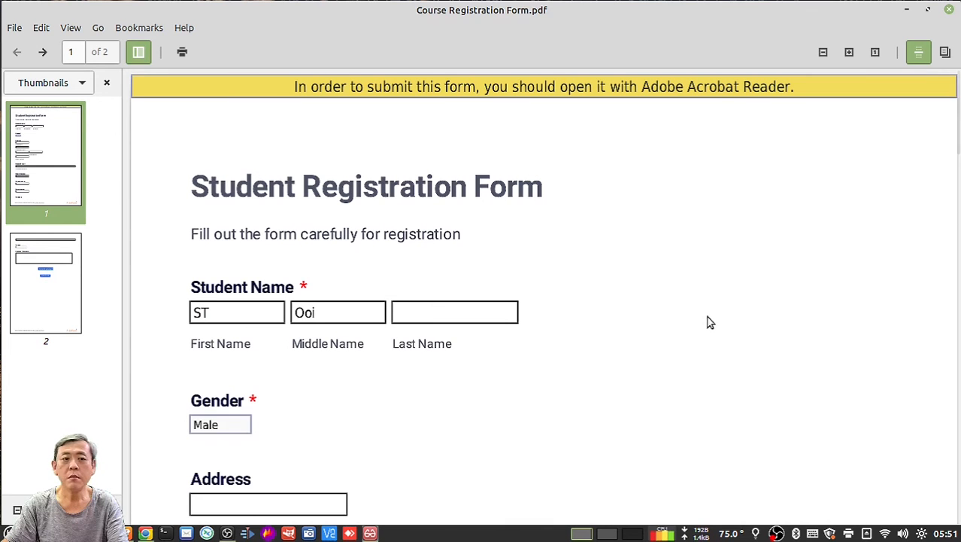
# Save a copy of the filled PDF to the Desktop, replacing the existing Course Registration Form.pdf, and close the document.
pyautogui.click(17, 29)
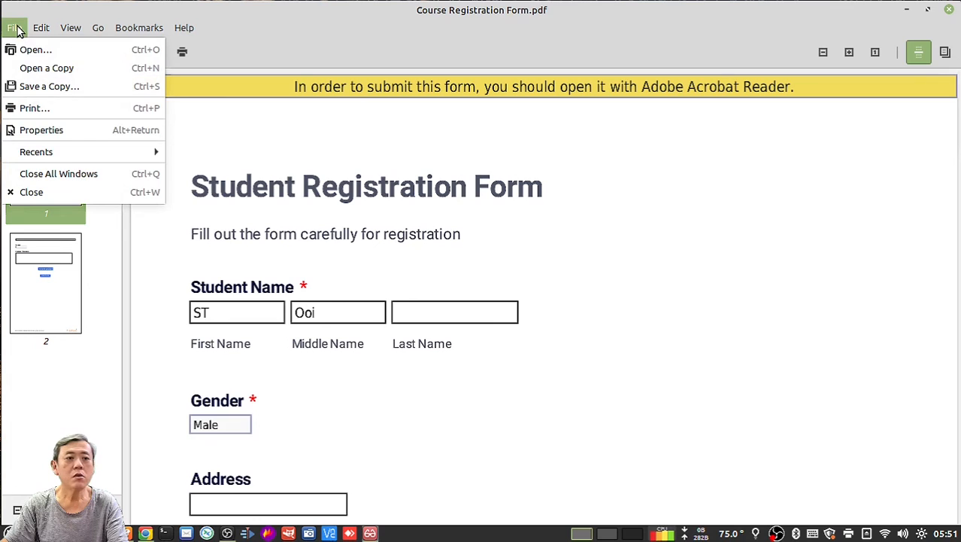
pyautogui.click(38, 88)
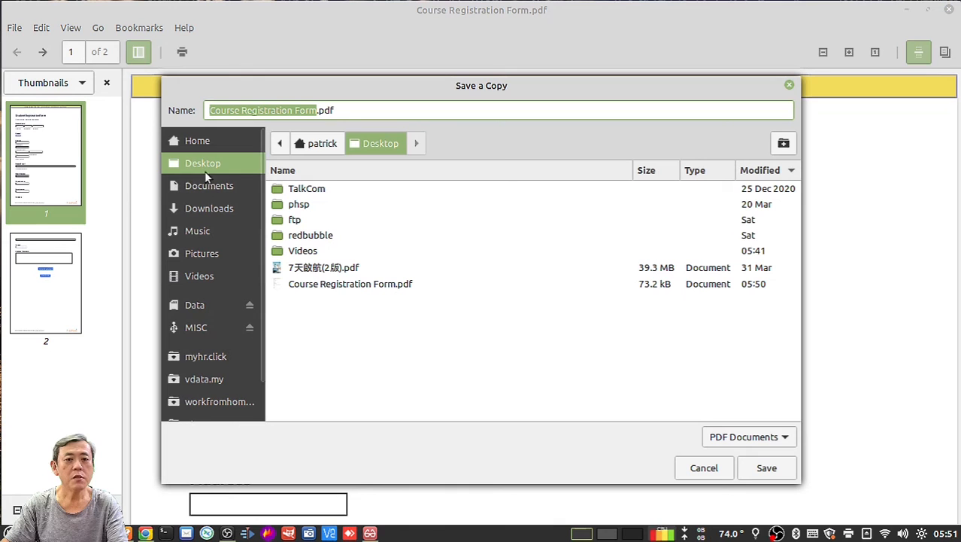
pyautogui.click(767, 468)
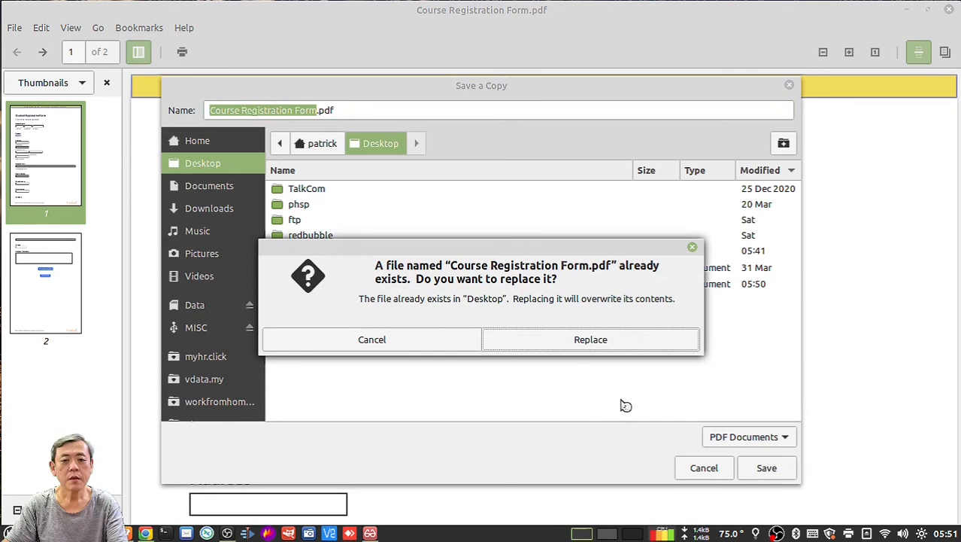
pyautogui.click(637, 340)
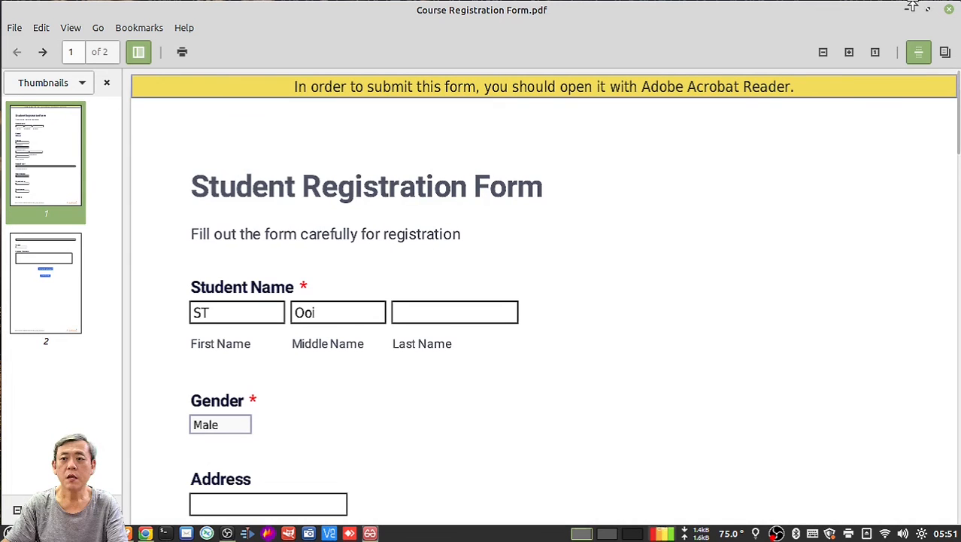
pyautogui.click(950, 10)
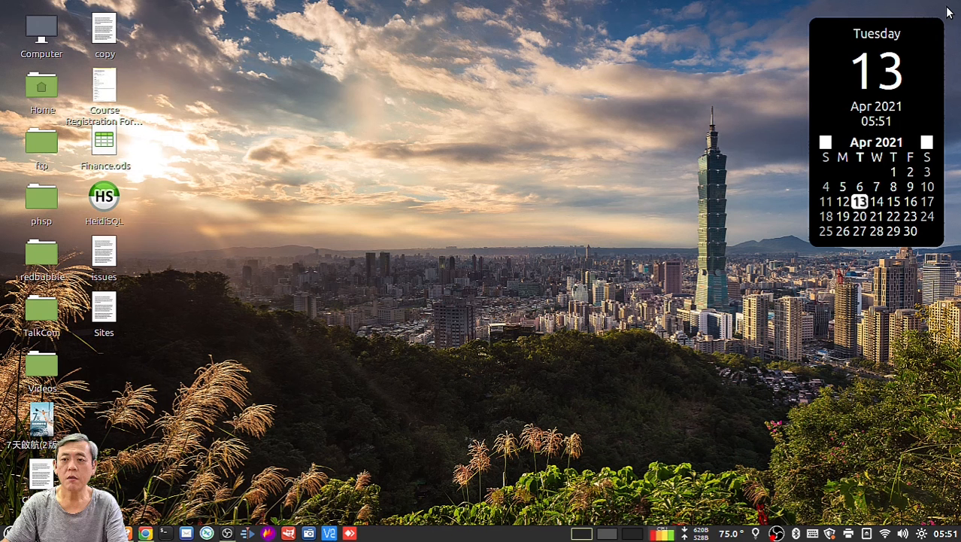
# Reopen the saved Course Registration Form.pdf, check its entries and fields across both pages, and close it.
pyautogui.click(105, 90)
pyautogui.doubleClick(105, 90)
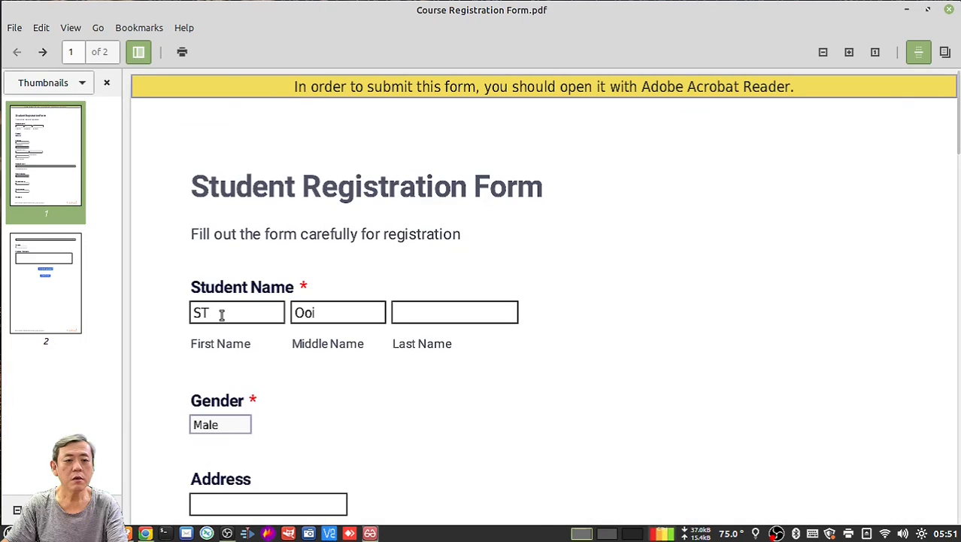
pyautogui.scroll(-10, 483, 423)
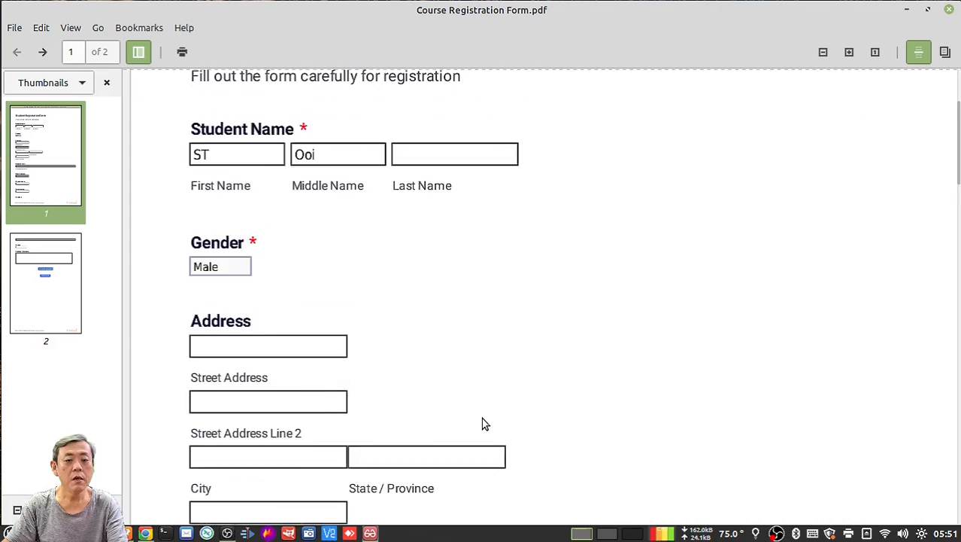
pyautogui.scroll(-10, 493, 419)
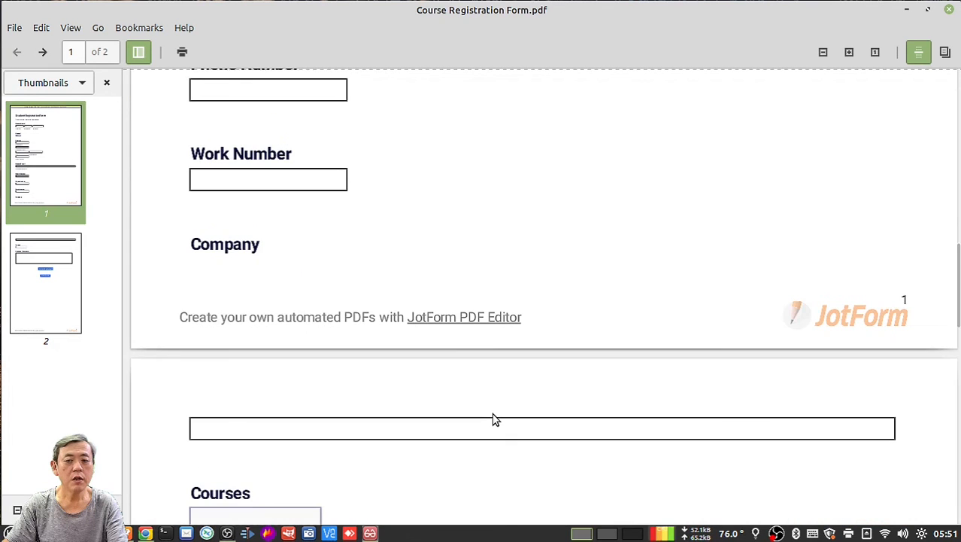
pyautogui.scroll(-10, 493, 418)
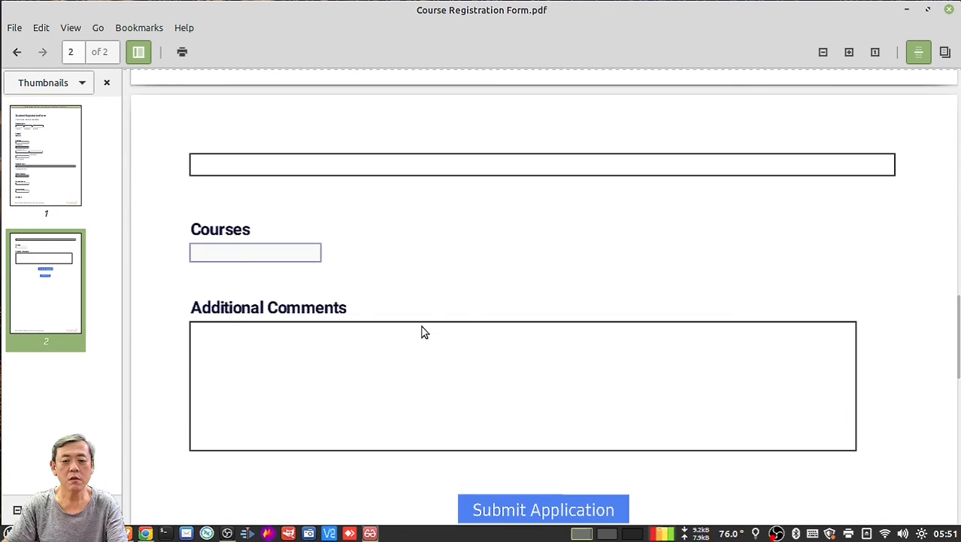
pyautogui.scroll(20, 406, 322)
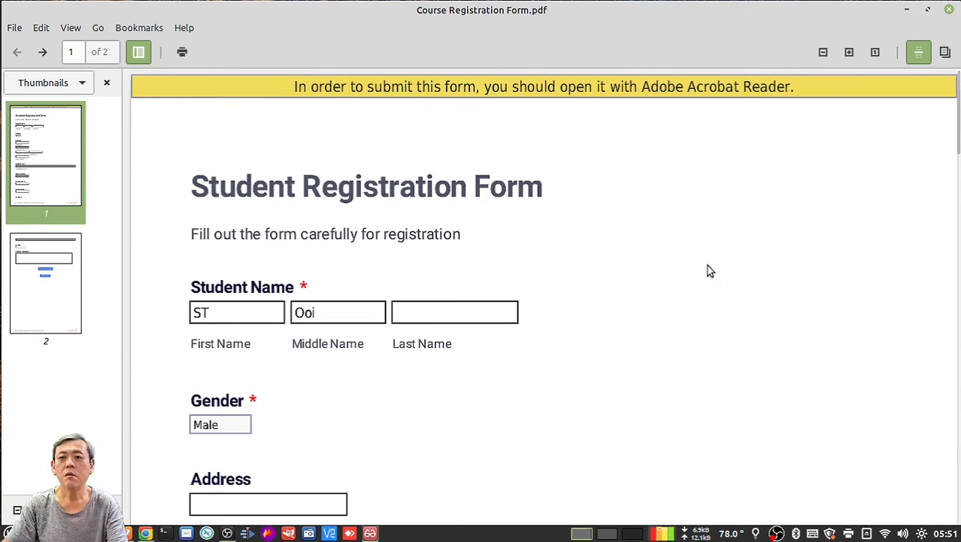
pyautogui.click(950, 10)
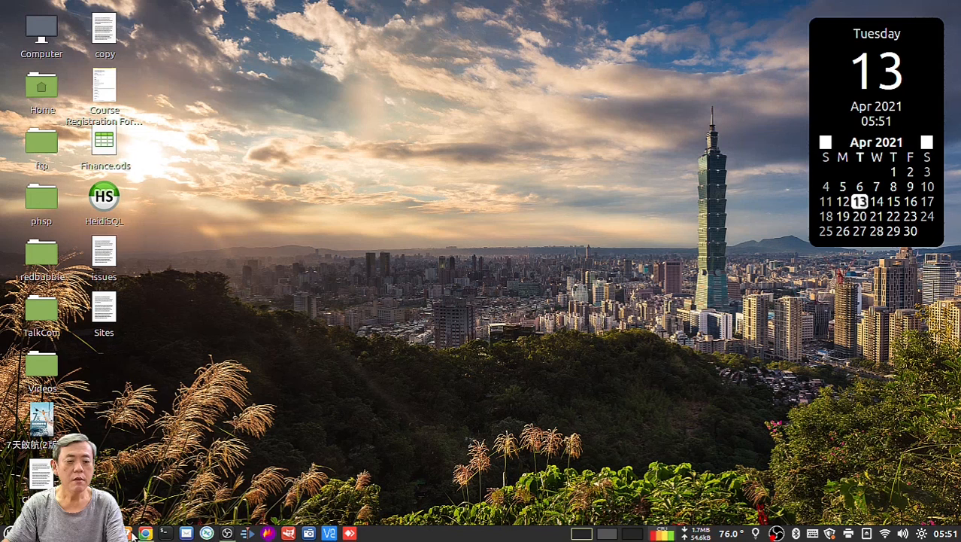
# Switch back to the JotForm PDF Editor preview in the Brave browser.
pyautogui.moveTo(126, 532)
pyautogui.click(124, 478)
pyautogui.scroll(10, 705, 332)
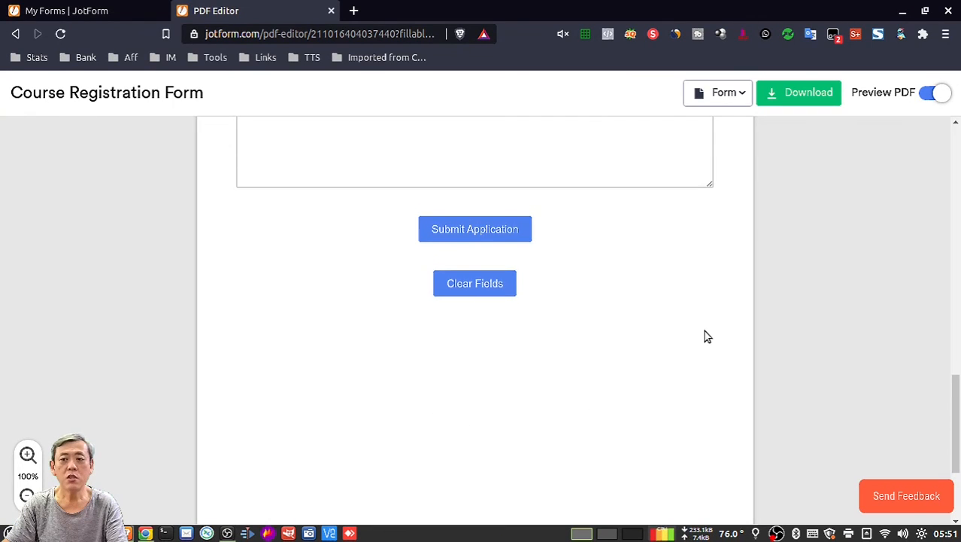